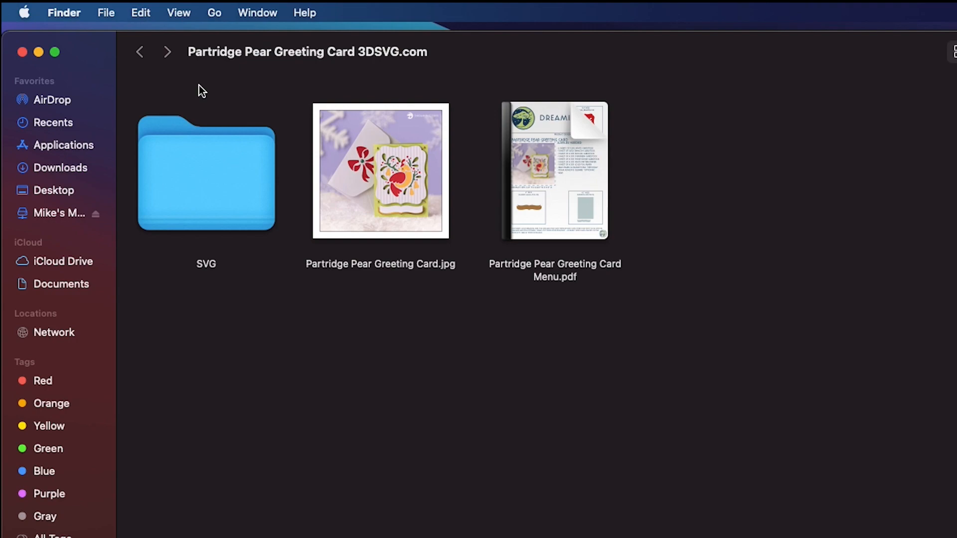
Open the Isolated Tag folder inside the Extras subfolder of the greeting card's SVG folder.
double_click(207, 172)
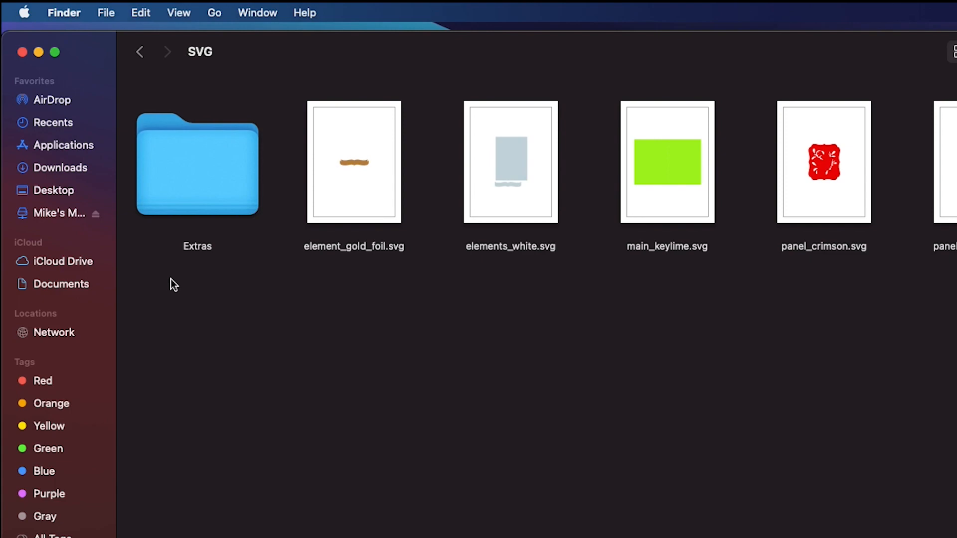
double_click(213, 178)
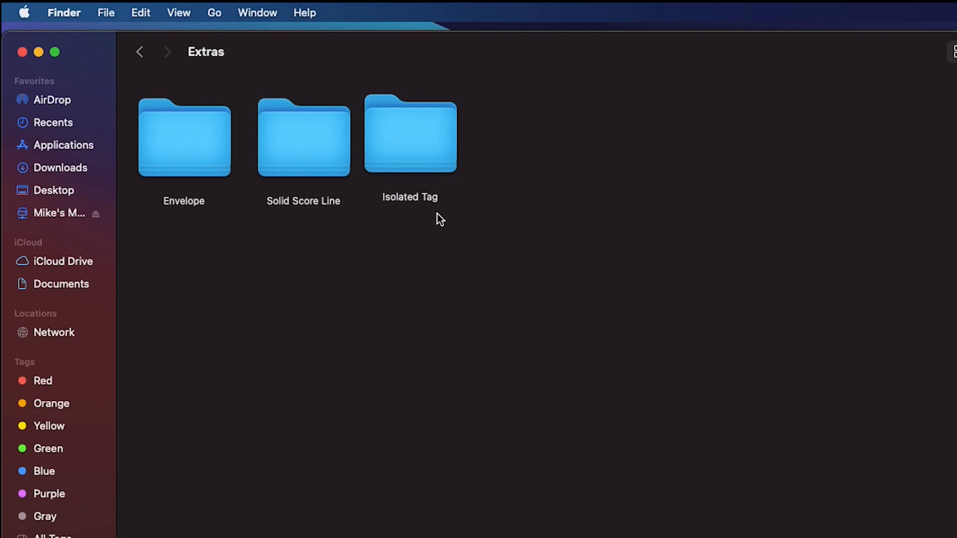
double_click(431, 130)
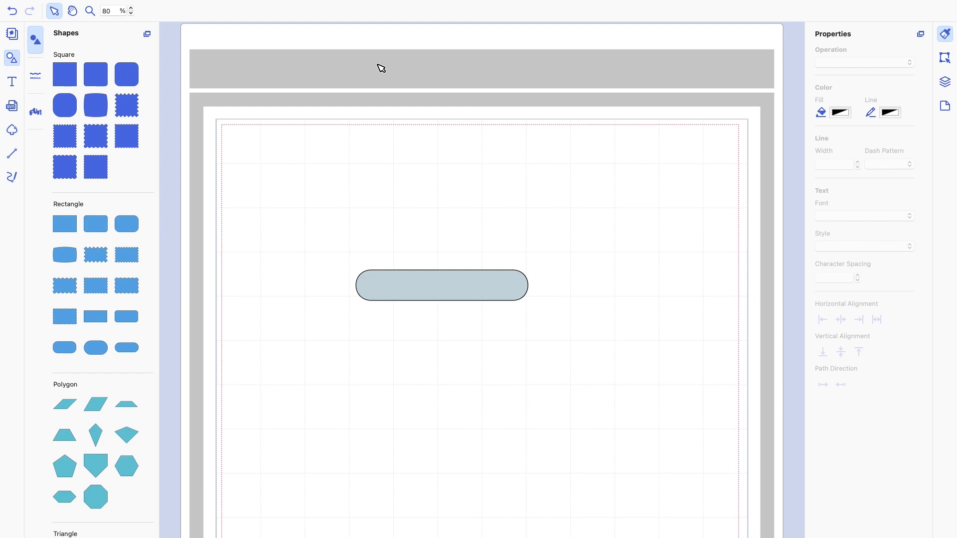
Add the text "Merry Christmas" to the mat, starting over the rounded tag shape.
click(12, 83)
click(275, 289)
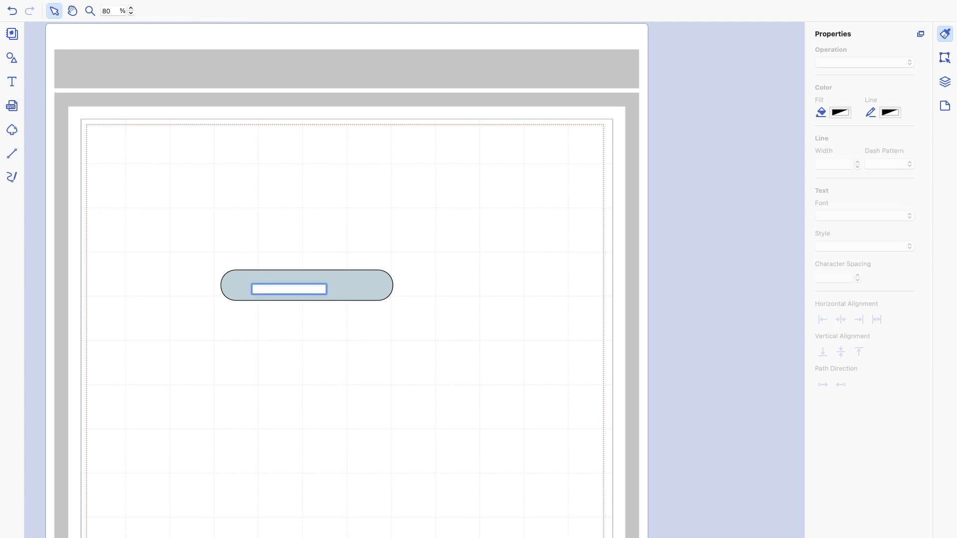
text(Merry Christmas)
click(265, 145)
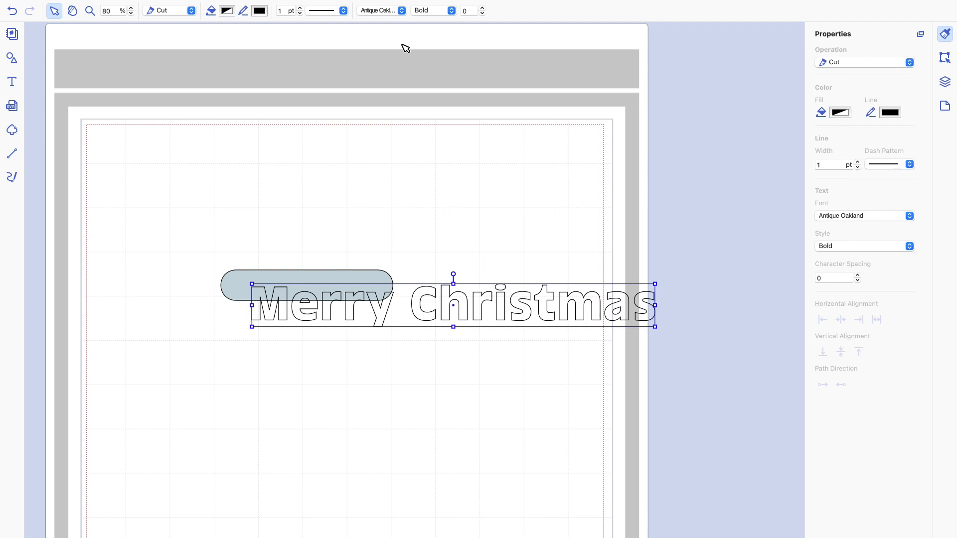
Set the font of the "Merry Christmas" text to the single-line font SLF Casual Script.
click(402, 10)
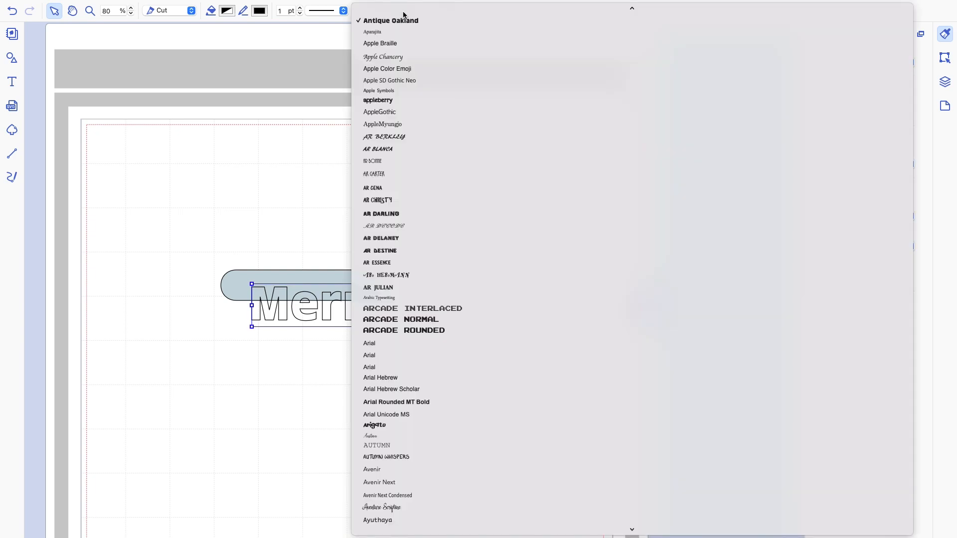
scroll(540, 243, down, 10)
scroll(540, 243, down, 15)
scroll(540, 243, down, 15)
scroll(540, 243, down, 15)
scroll(540, 245, down, 15)
scroll(541, 247, down, 15)
scroll(540, 246, down, 5)
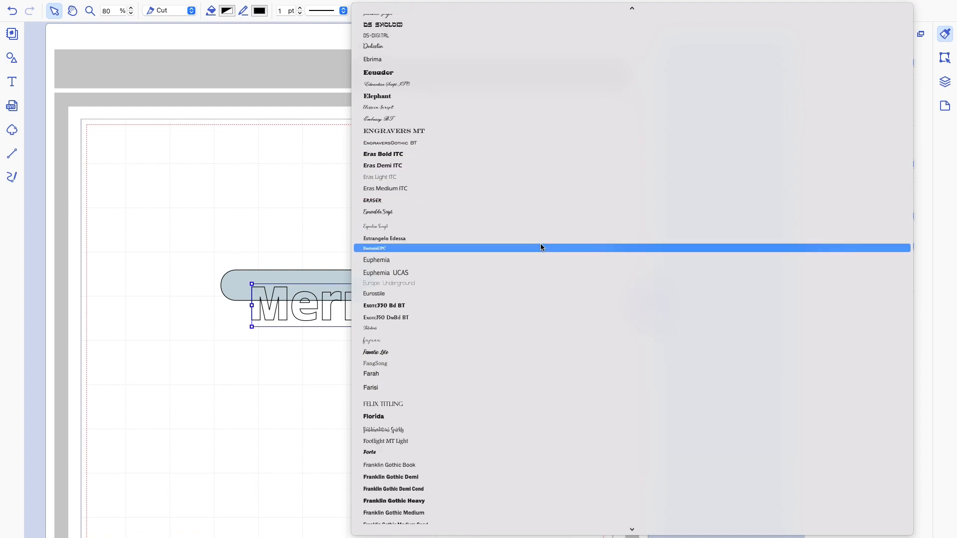
scroll(540, 247, down, 20)
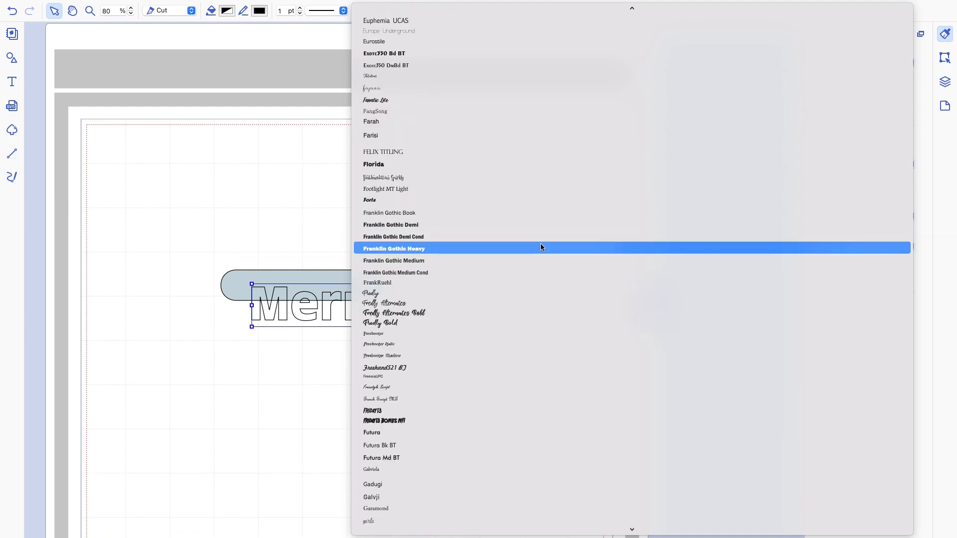
scroll(541, 247, down, 20)
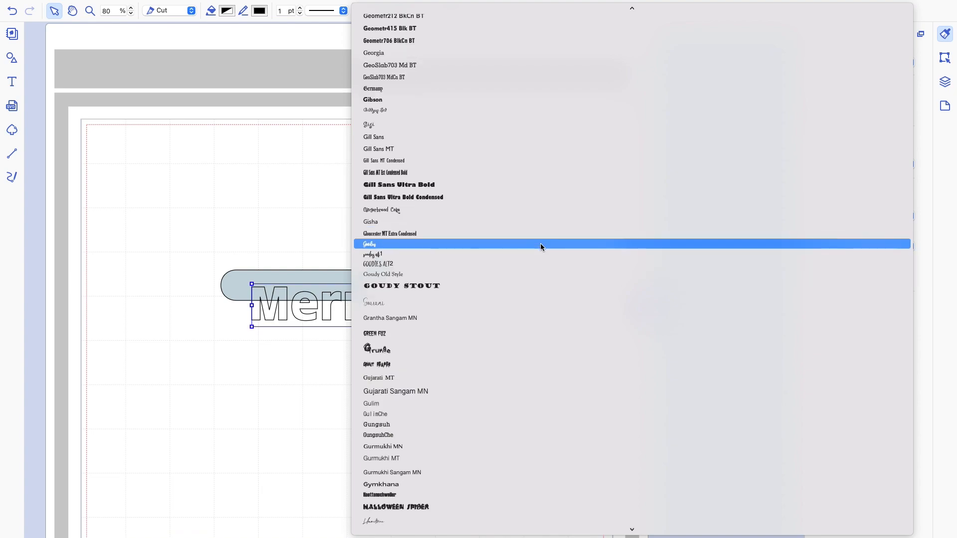
scroll(540, 247, down, 20)
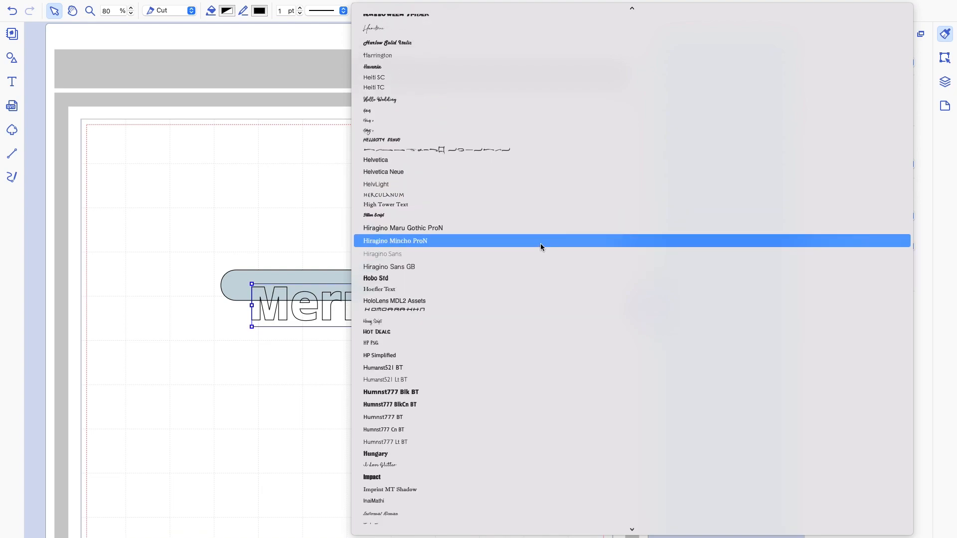
scroll(540, 248, down, 20)
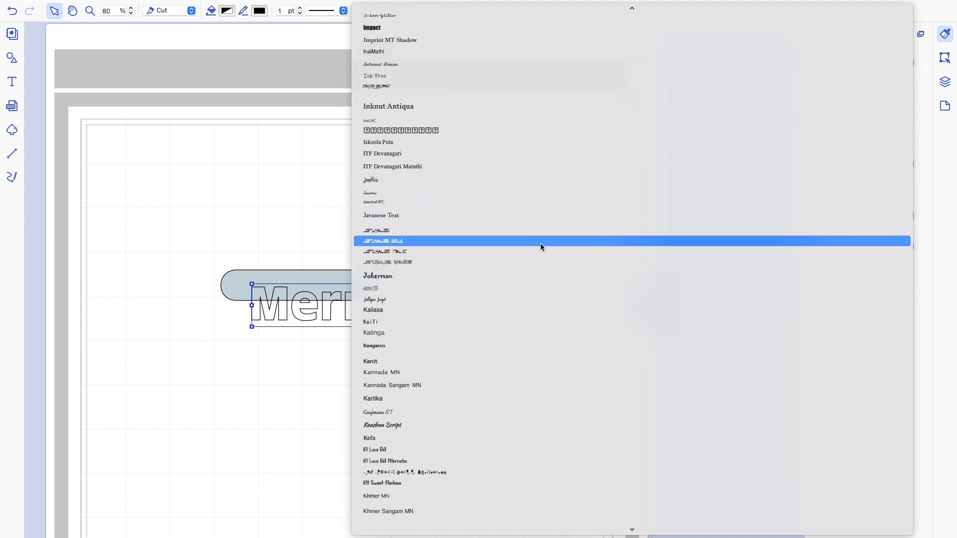
scroll(540, 243, down, 20)
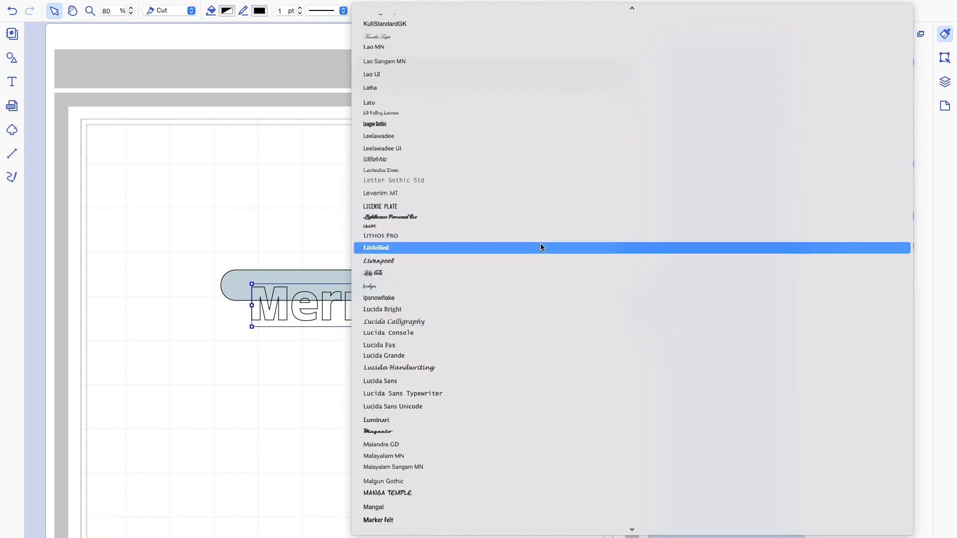
scroll(540, 246, down, 20)
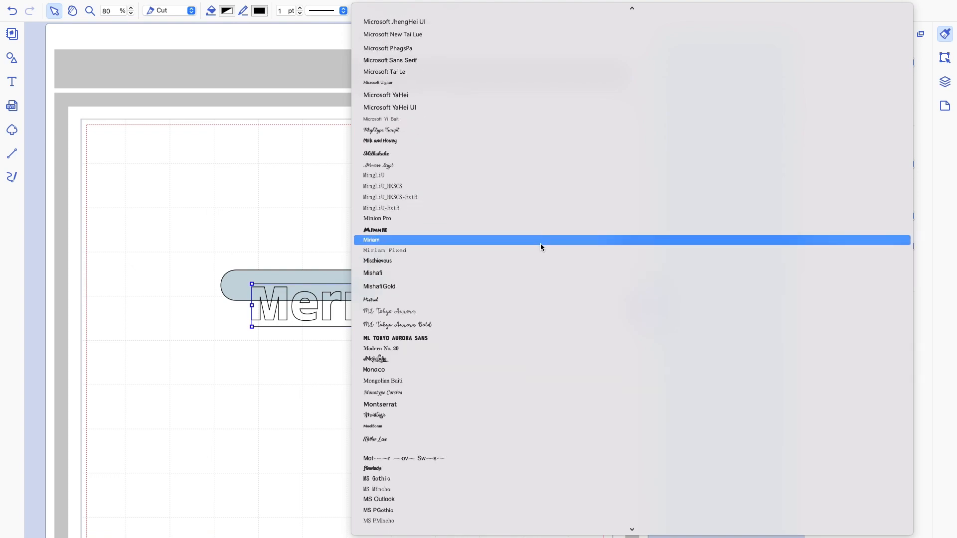
scroll(541, 247, down, 5)
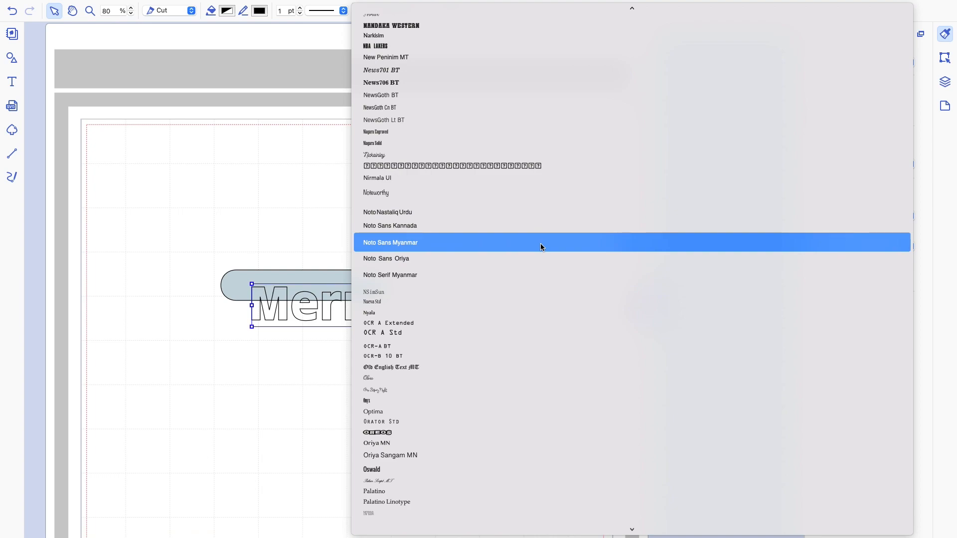
scroll(540, 244, down, 20)
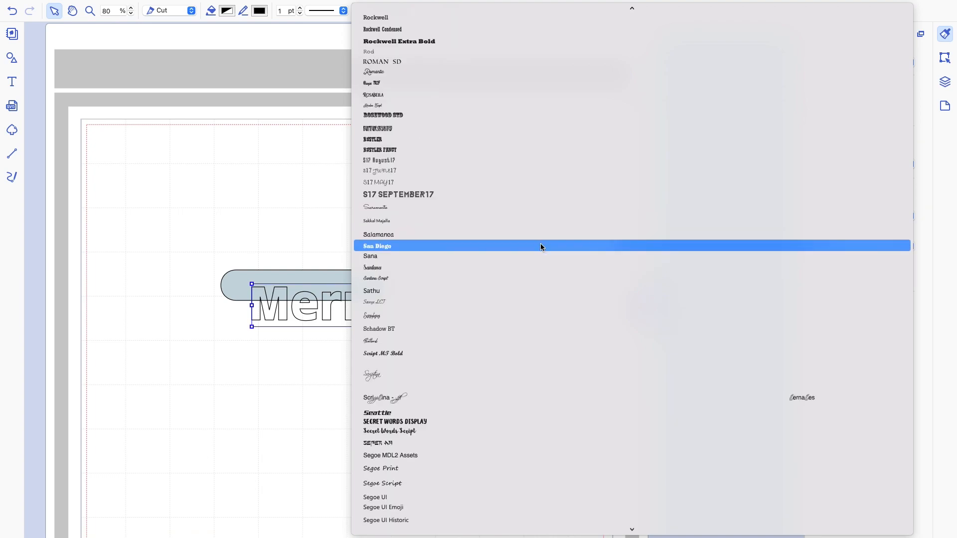
scroll(540, 247, down, 20)
scroll(540, 246, down, 15)
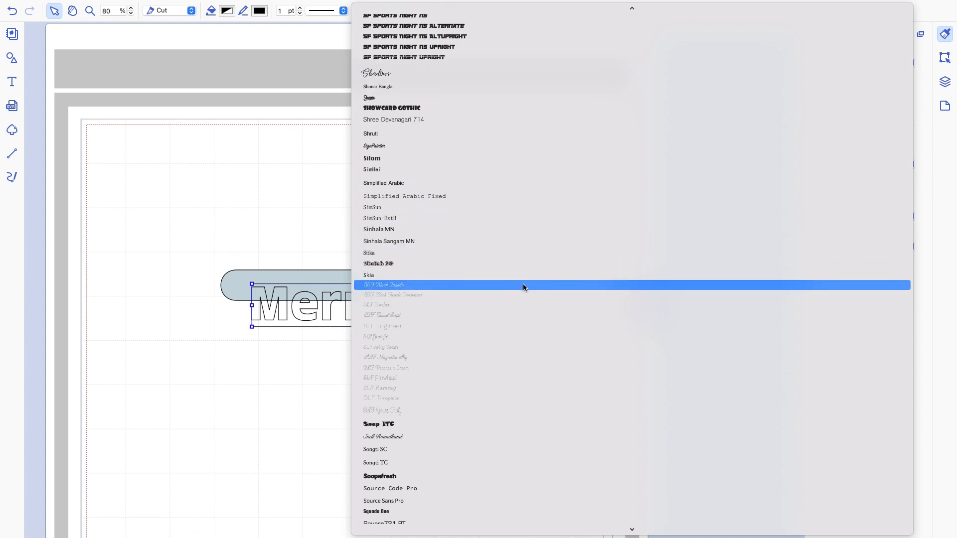
click(513, 316)
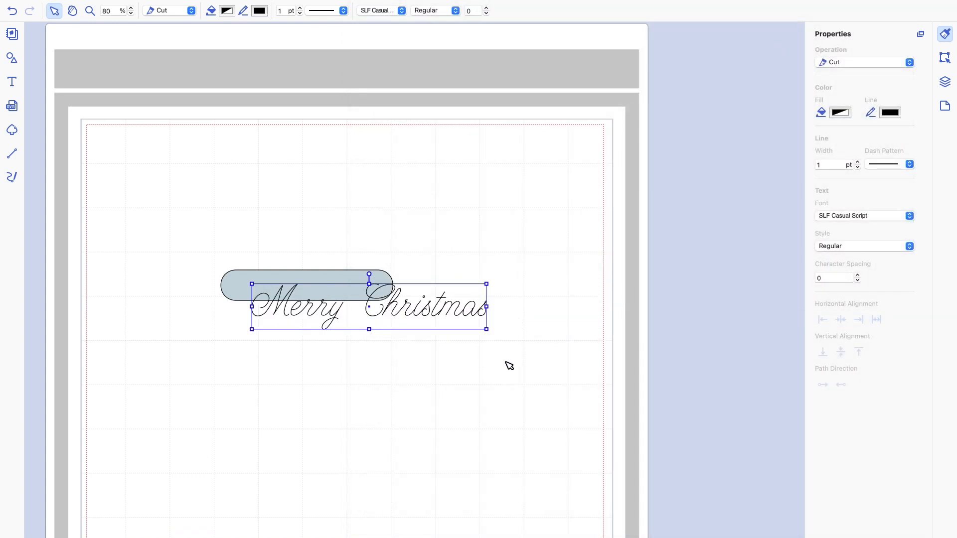
Undo the font change to compare the outlined lettering with the single-line script, and redo it.
click(15, 11)
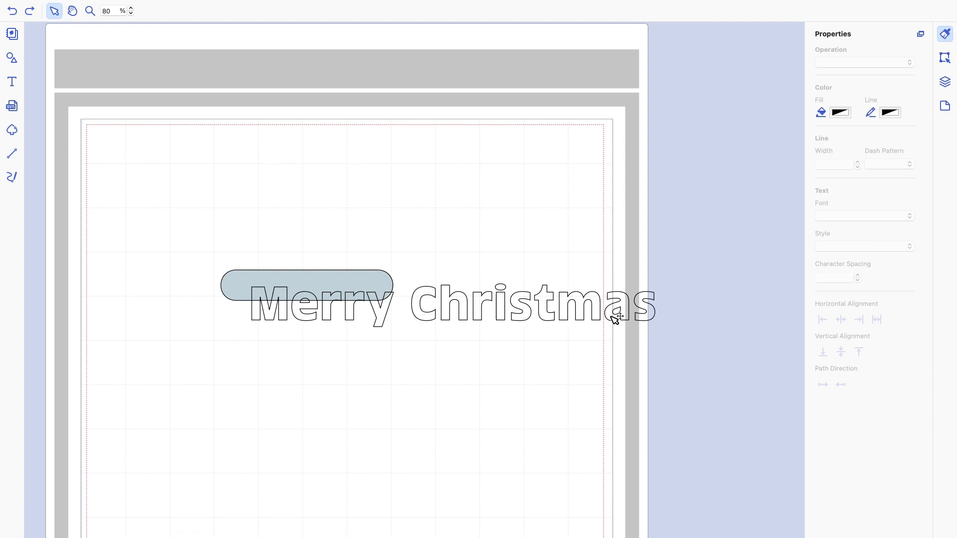
click(31, 17)
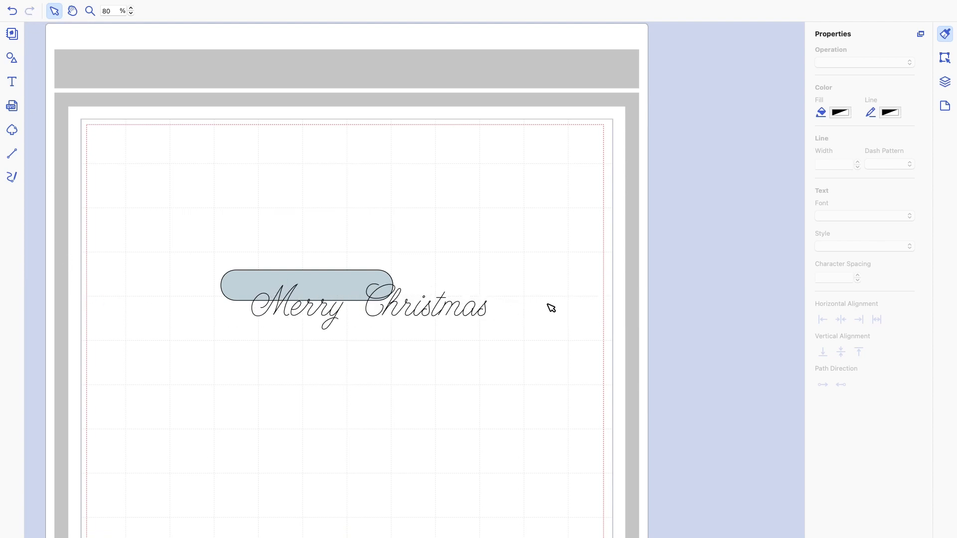
Scale down the "Merry Christmas" text and place it inside the rounded tag.
click(485, 314)
drag(486, 314, 356, 288)
click(327, 259)
Select the text together with the tag and align both with Align Center.
drag(196, 244, 483, 354)
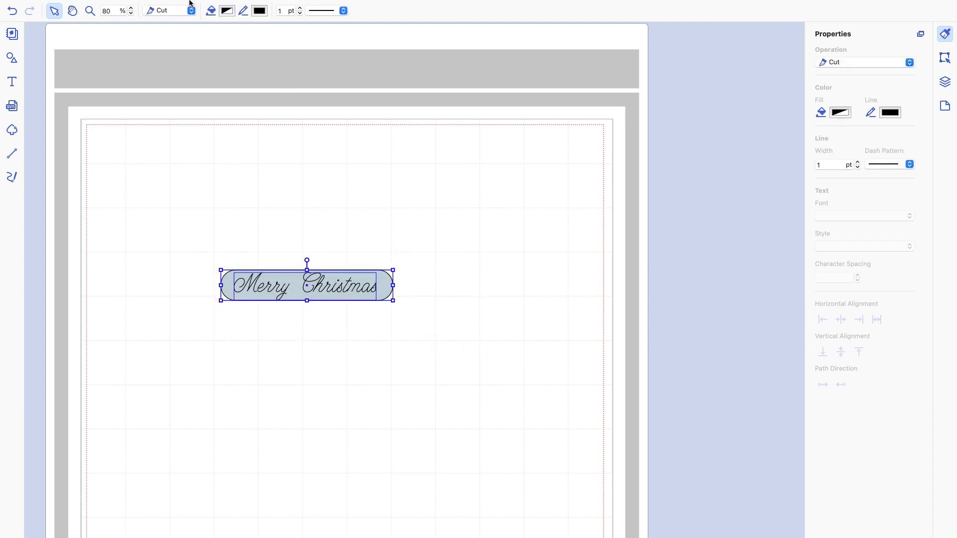
mouse_move(192, 3)
click(153, 6)
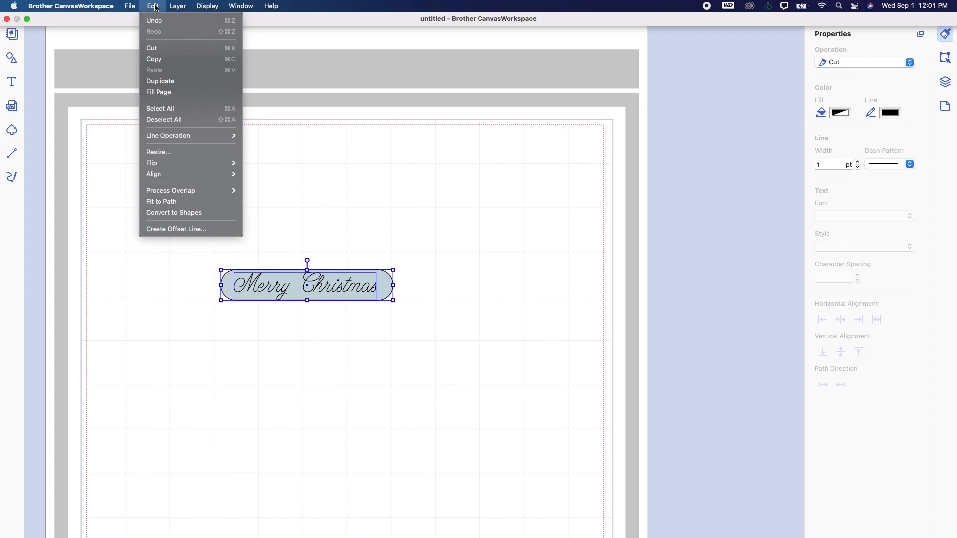
mouse_move(168, 174)
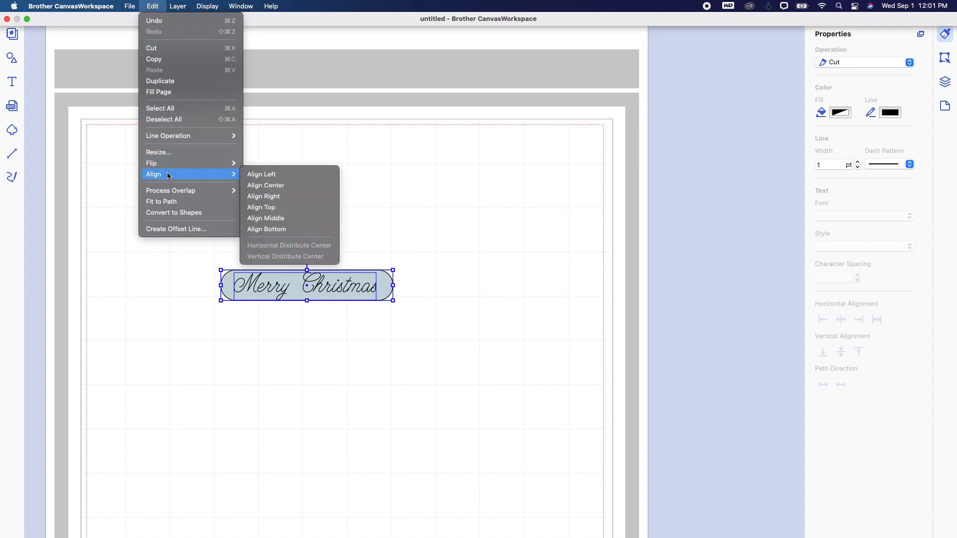
click(272, 187)
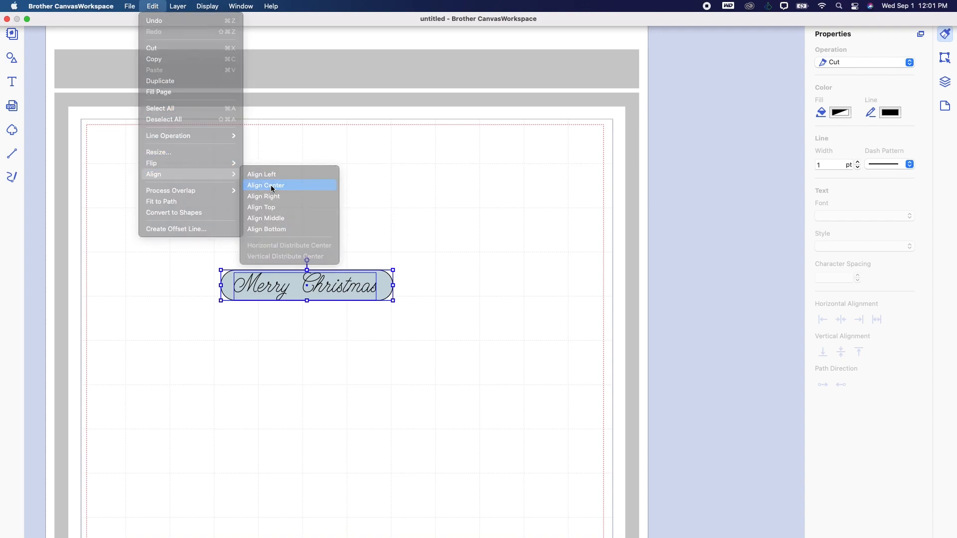
click(367, 197)
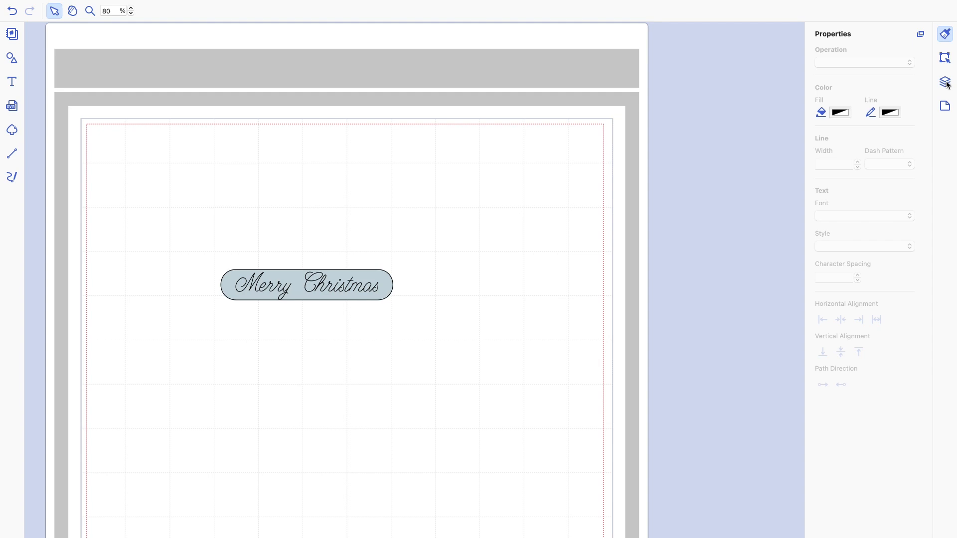
Change the operation of the TEXT layer to Draw.
click(945, 82)
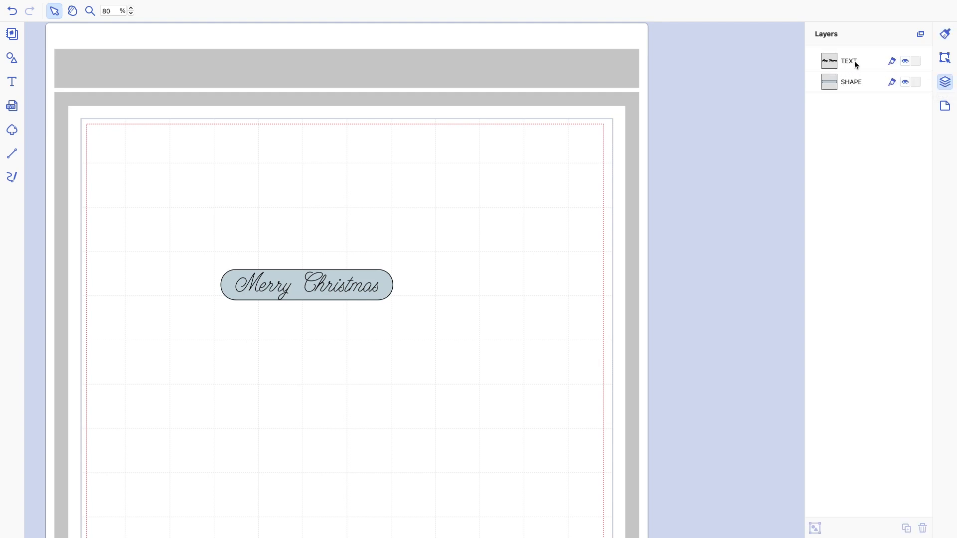
click(893, 65)
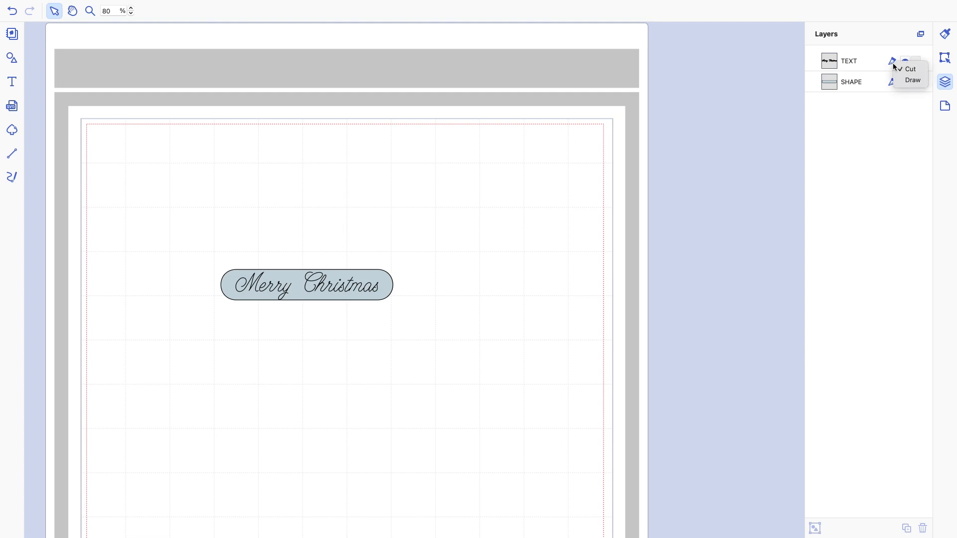
click(909, 81)
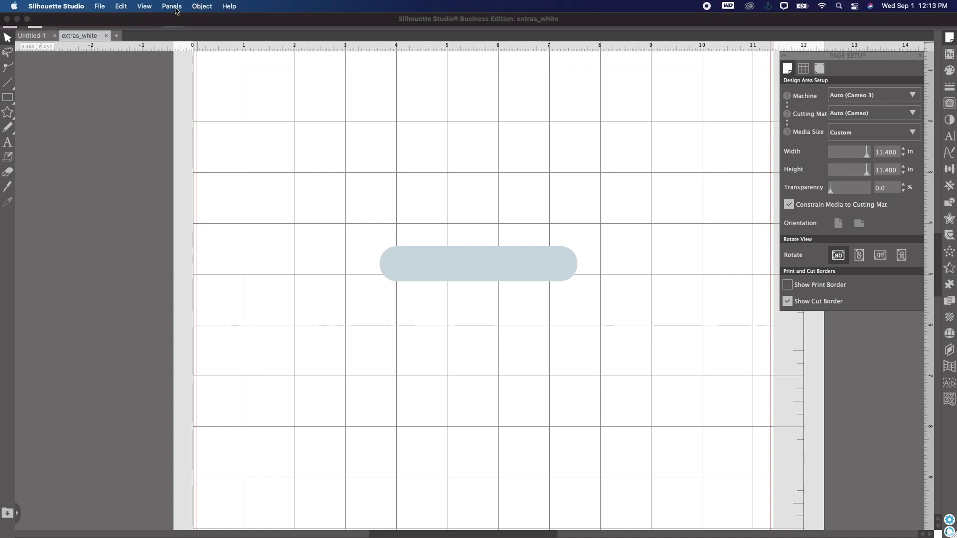
In Silhouette Studio, show the layers of the extras_white document and add a new layer above the tag's layer.
click(172, 6)
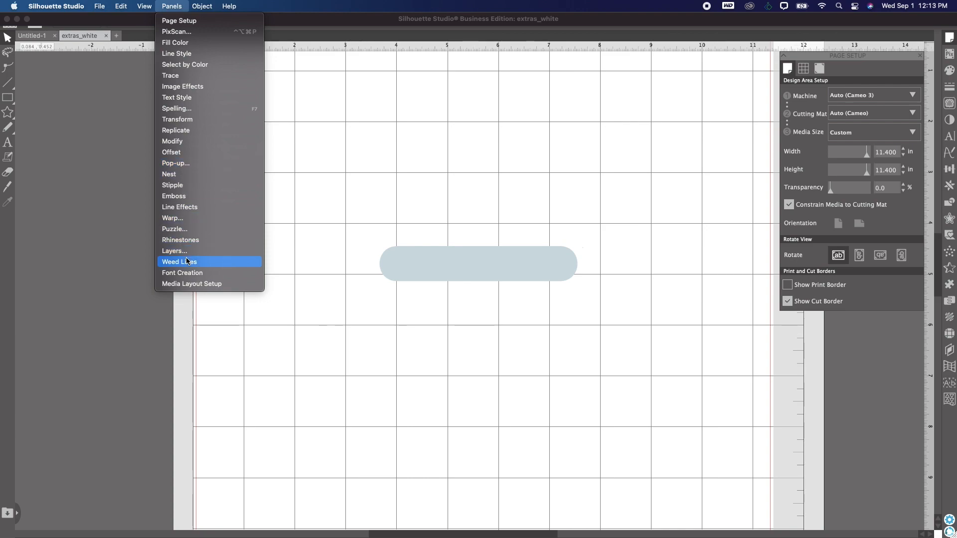
click(226, 253)
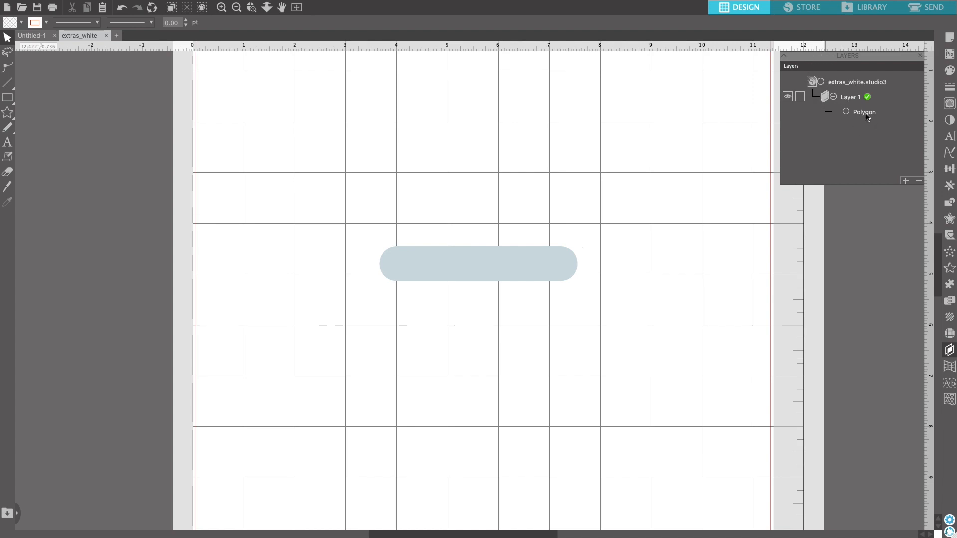
click(904, 181)
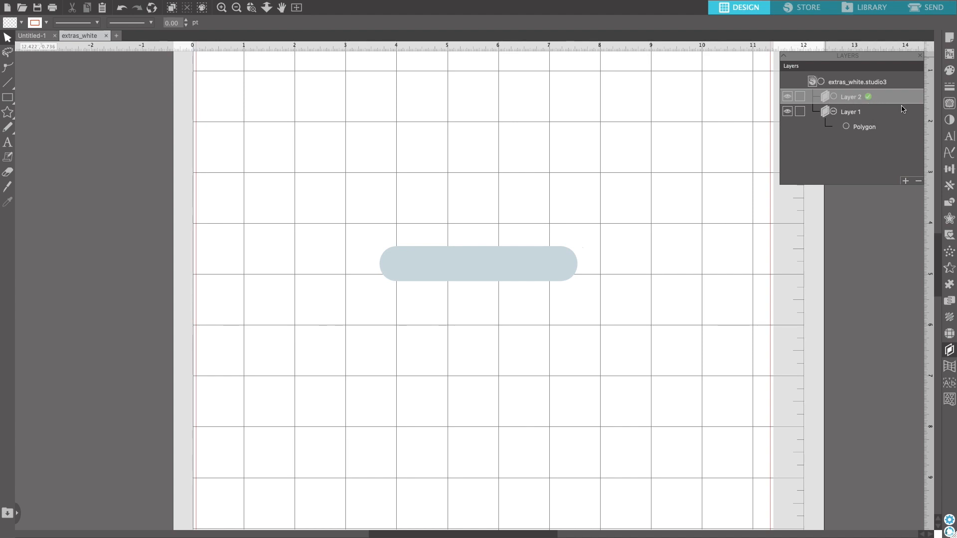
Add the text "Merry Christmas" on the new layer and move it so it overlaps the tag's lower half.
click(8, 144)
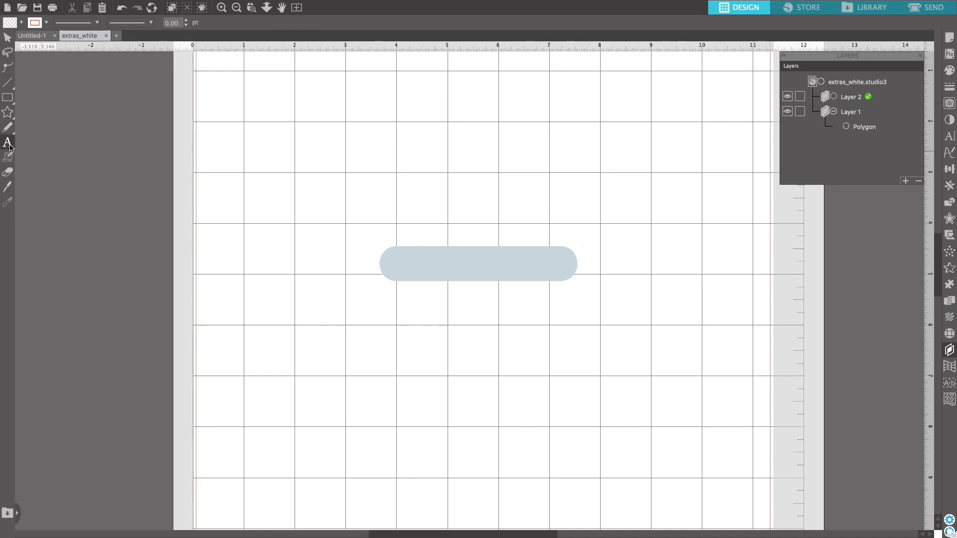
click(429, 268)
text(Mer)
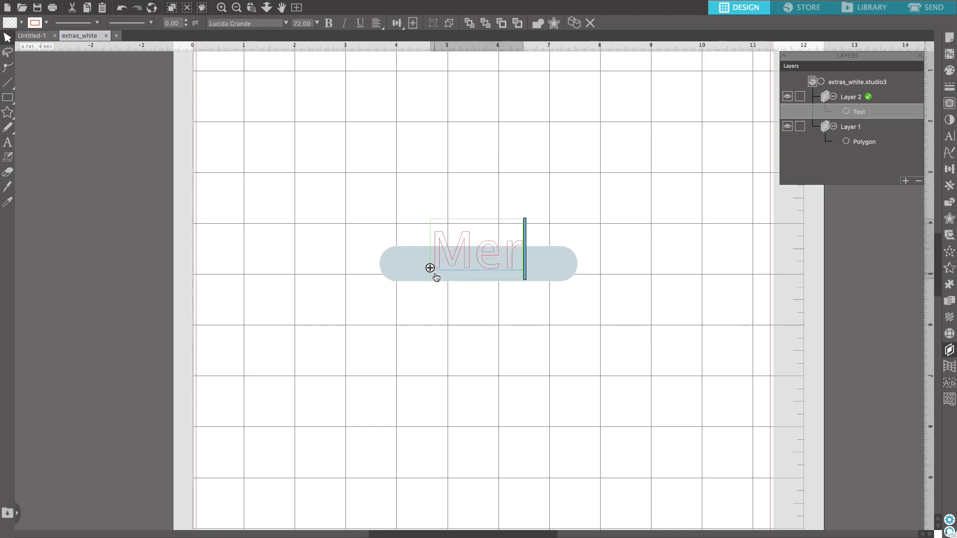
text(ry Christmas)
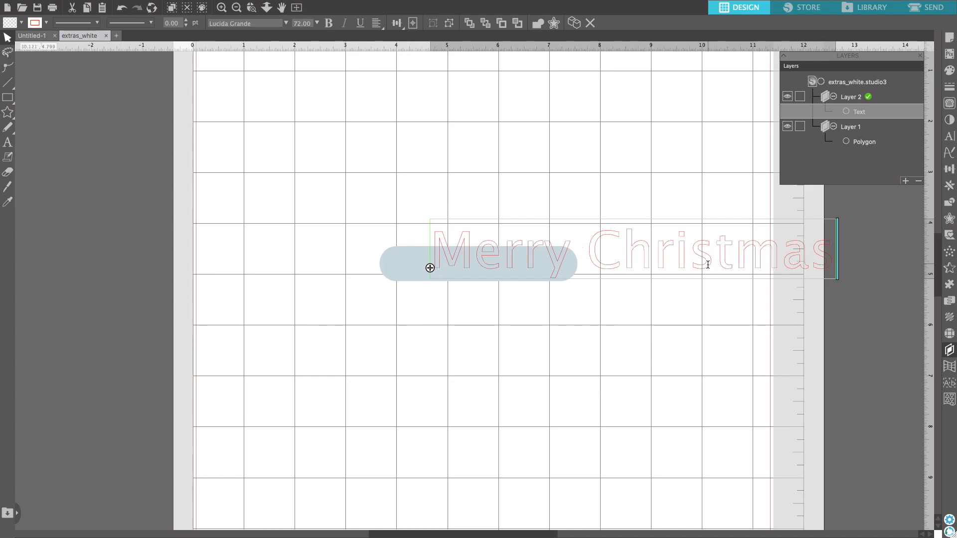
drag(707, 279, 566, 318)
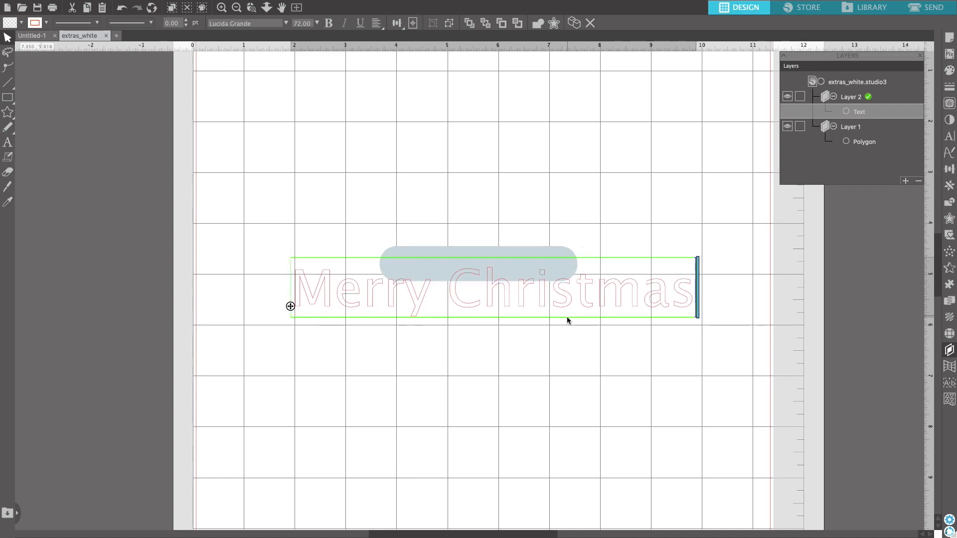
Change the "Merry Christmas" text's font to SLF Magnolia Sky and scale and position it to fit inside the tag.
click(285, 23)
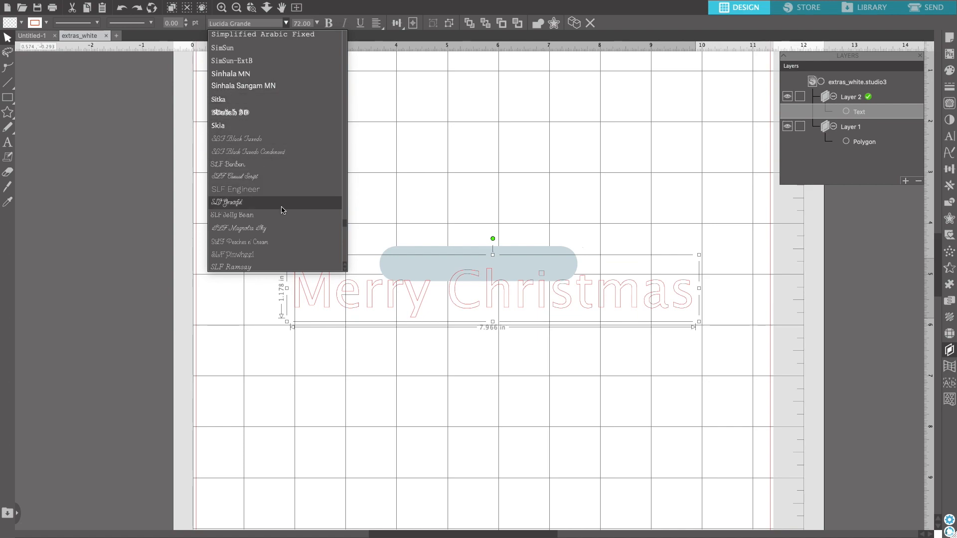
click(265, 231)
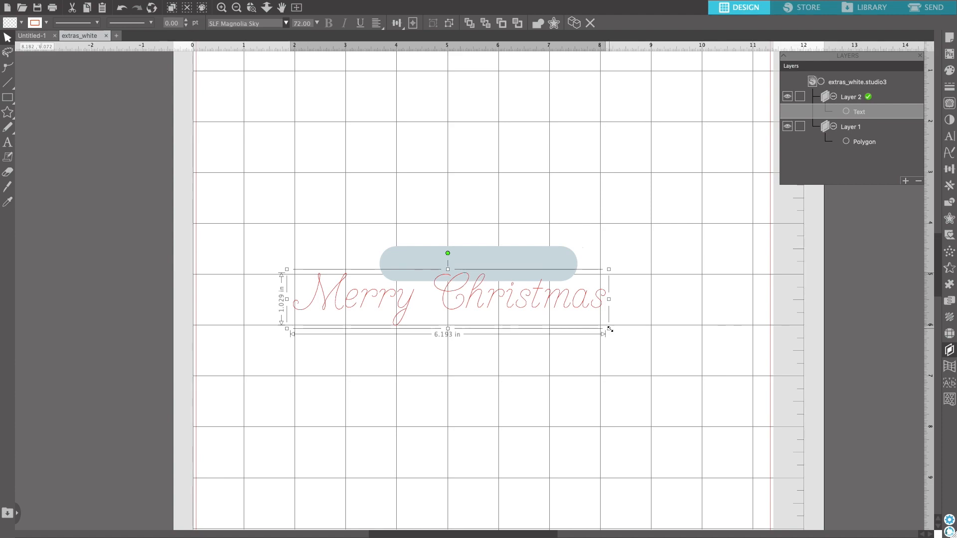
drag(609, 329, 557, 283)
click(560, 322)
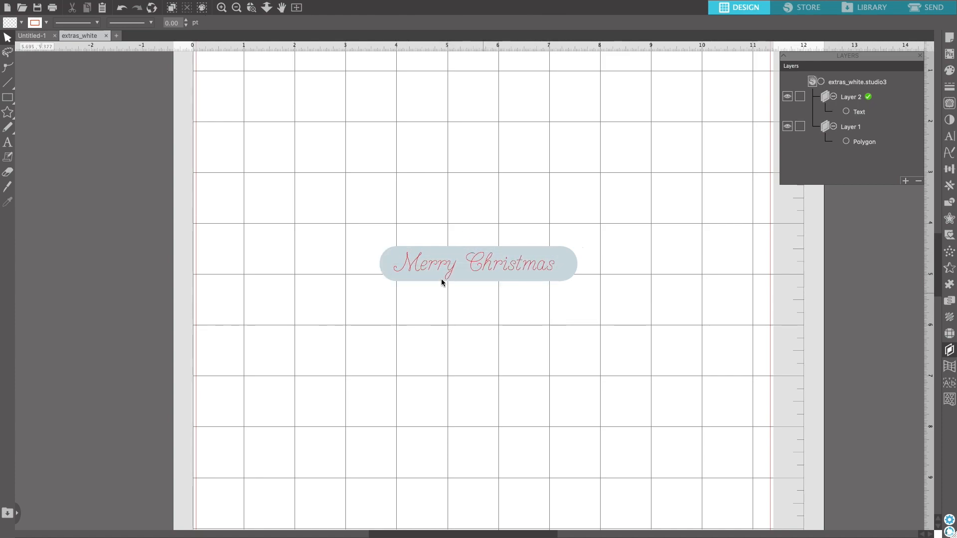
Select the text together with the tag and align both with Align Center.
drag(344, 214, 590, 292)
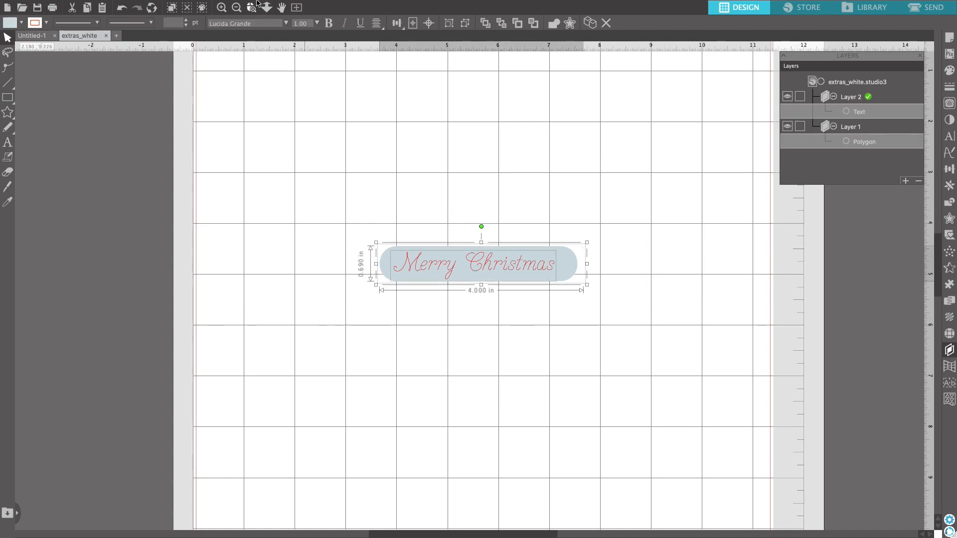
mouse_move(258, 4)
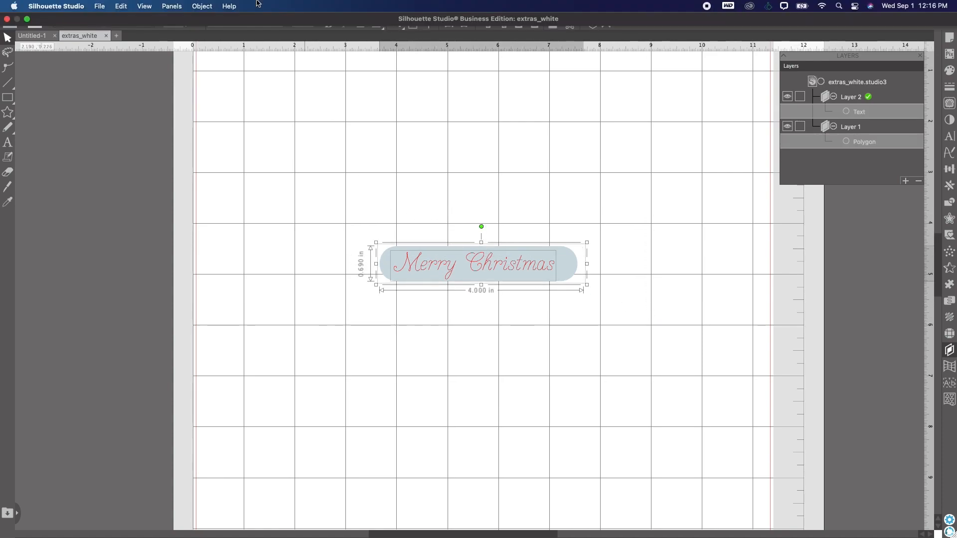
click(200, 6)
mouse_move(205, 44)
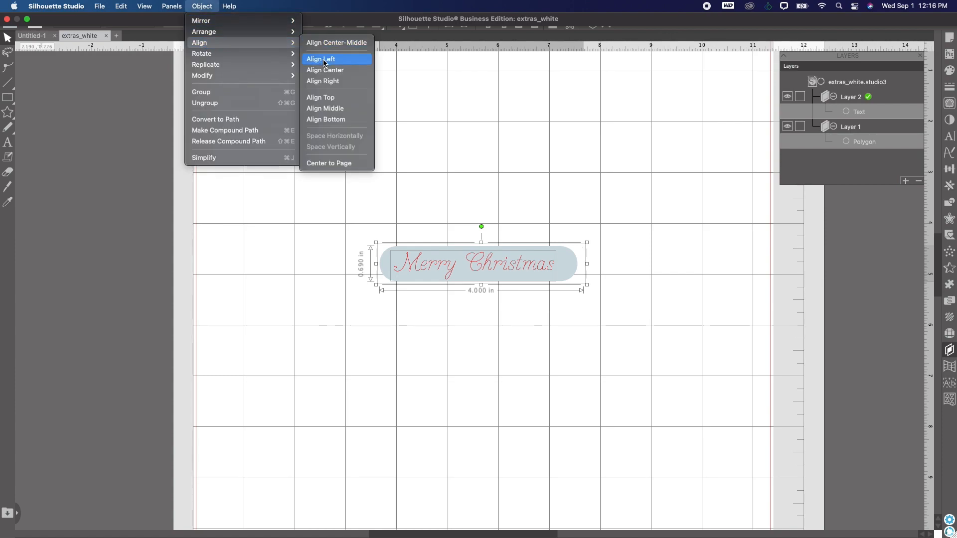
click(338, 71)
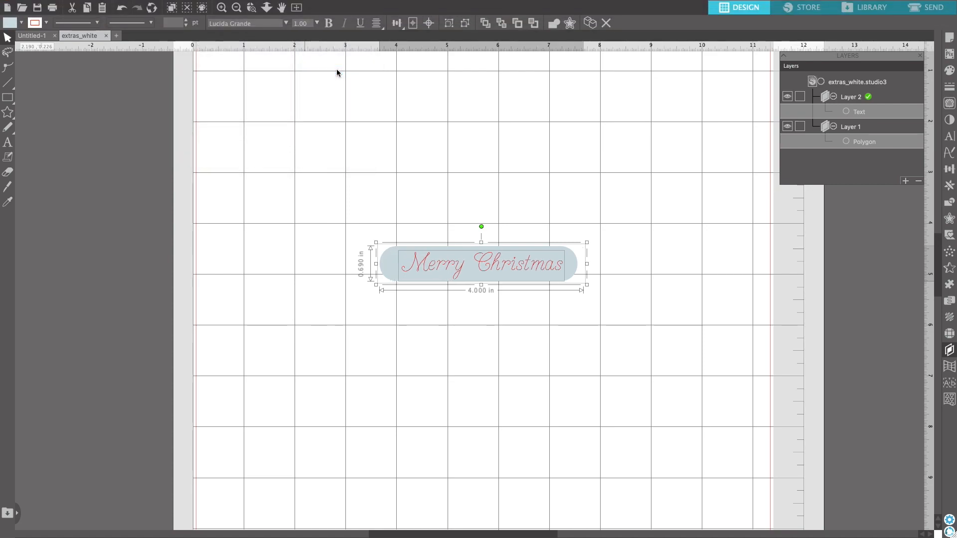
click(568, 313)
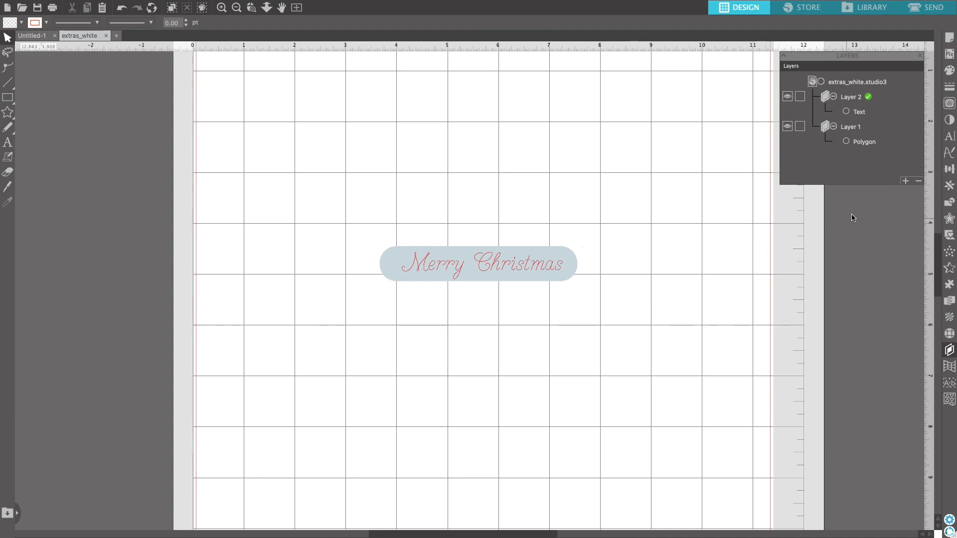
Open the send settings by layer and turn Layer 1 and Layer 2 off and back on.
click(927, 7)
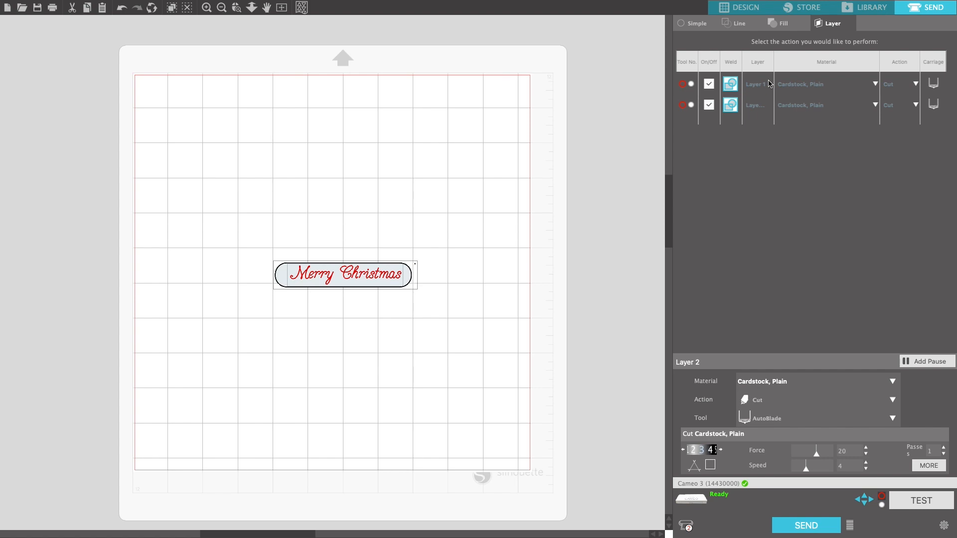
click(711, 85)
click(708, 105)
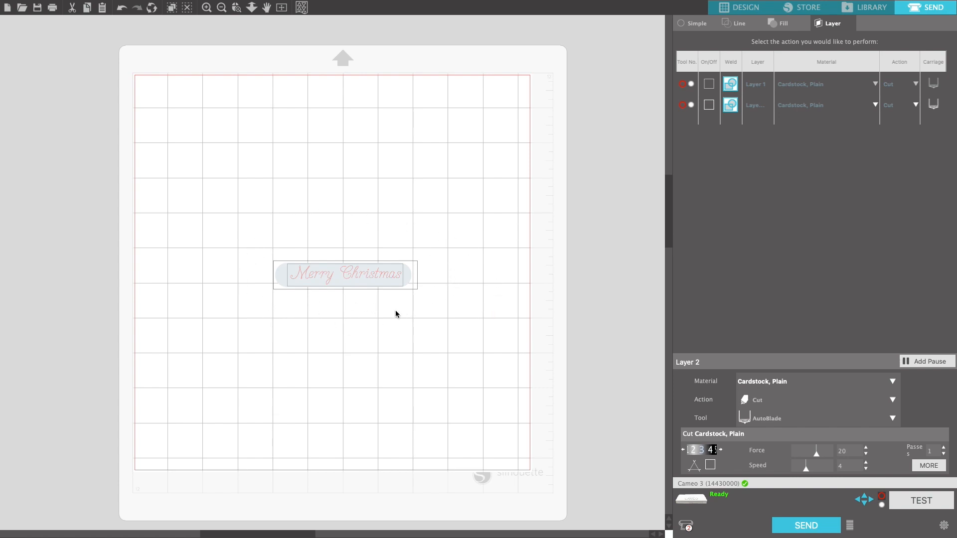
click(709, 85)
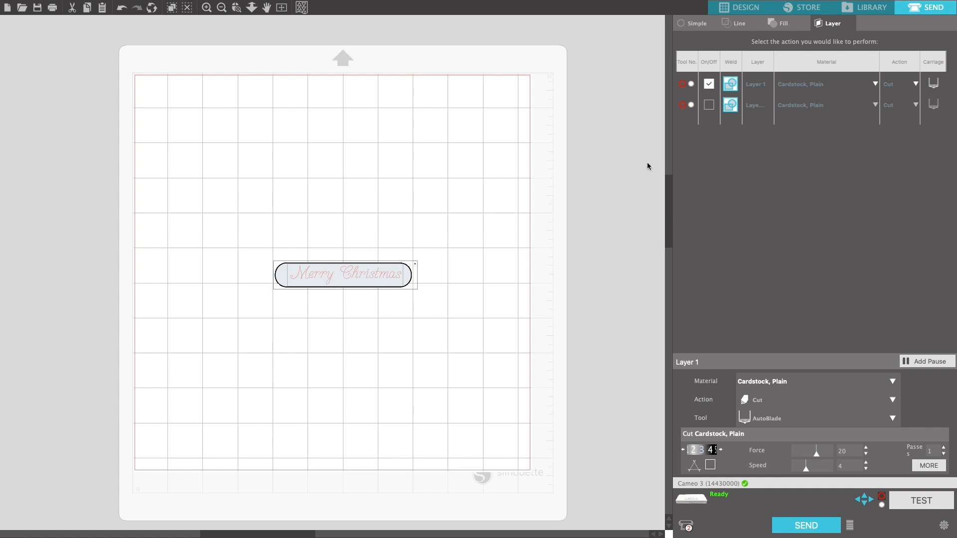
click(708, 106)
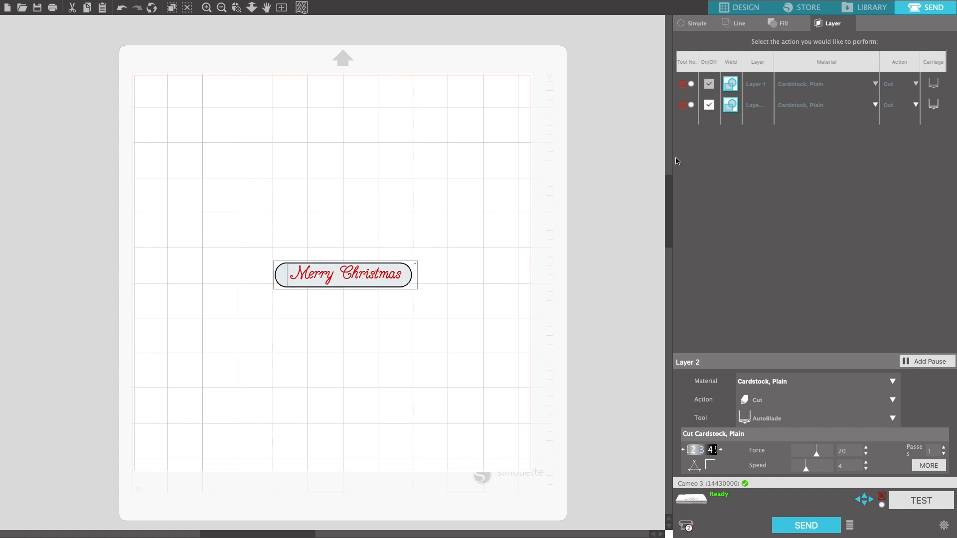
Set the action of Layer 2, the text layer, to Sketch.
click(915, 105)
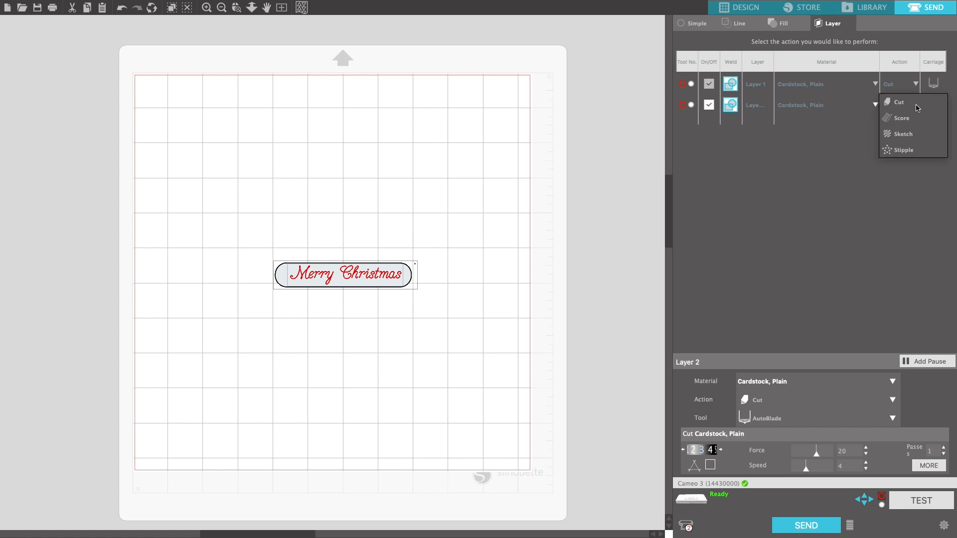
click(902, 135)
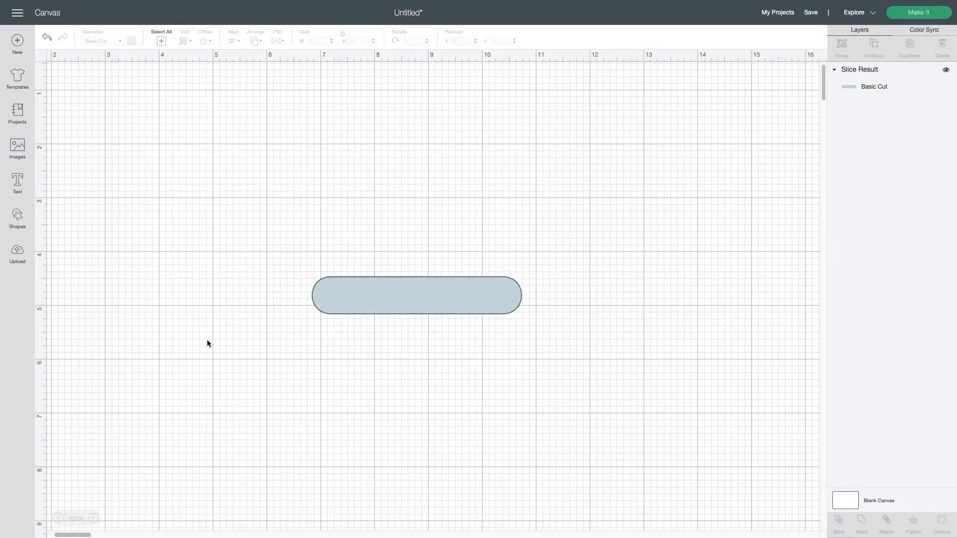
In Cricut Design Space, add the text "Merry Christmas" to the canvas and move it over the tag.
click(17, 182)
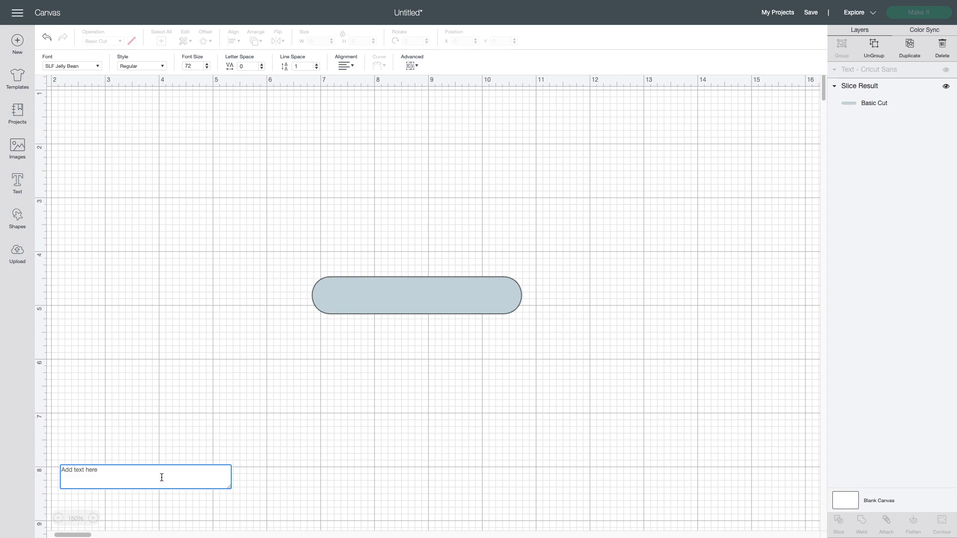
text(Merry Christmas)
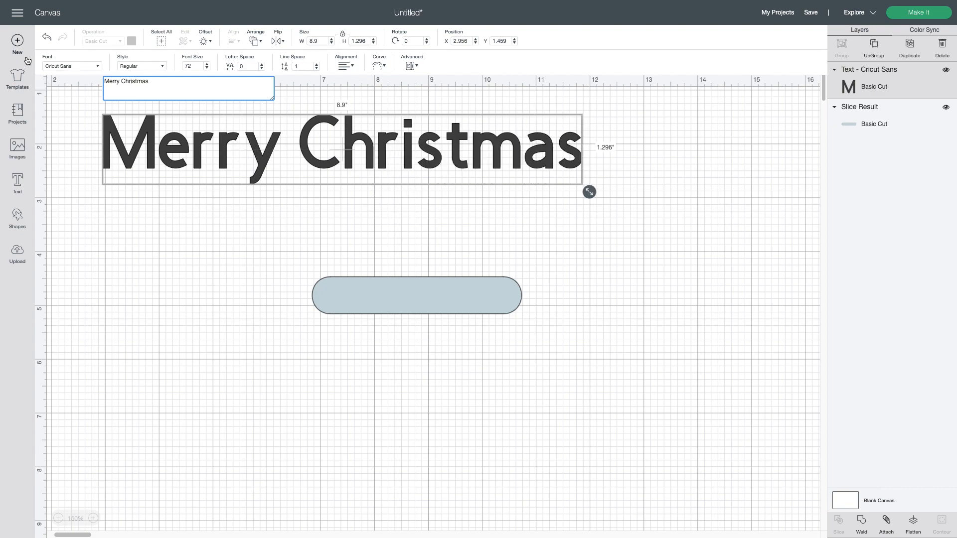
click(303, 246)
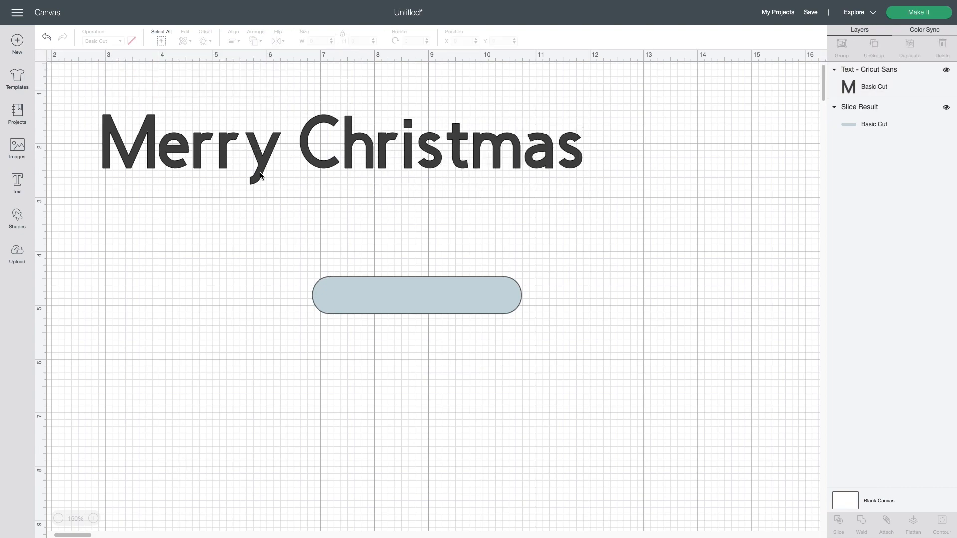
click(265, 167)
drag(265, 166, 317, 316)
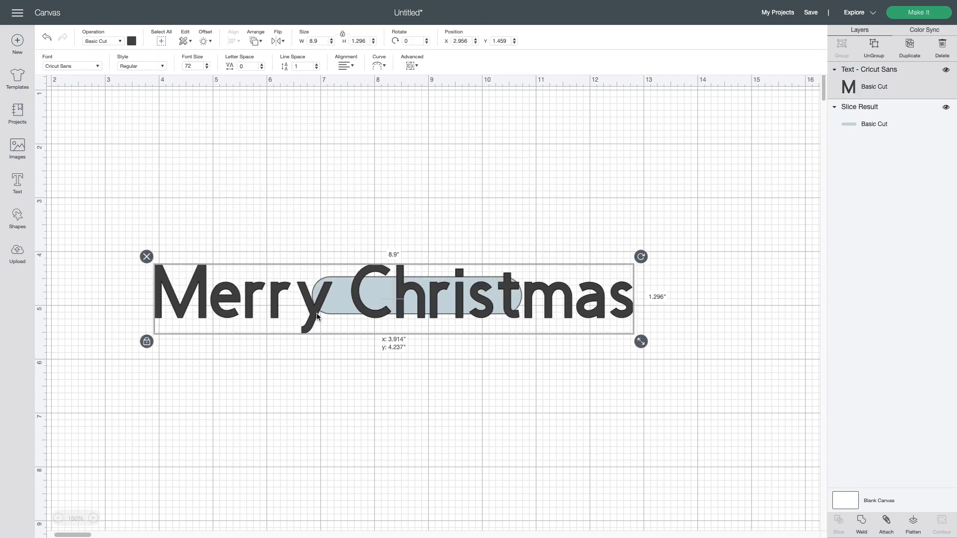
Change the text's font to the system font SLF Magnolia Sky.
click(98, 67)
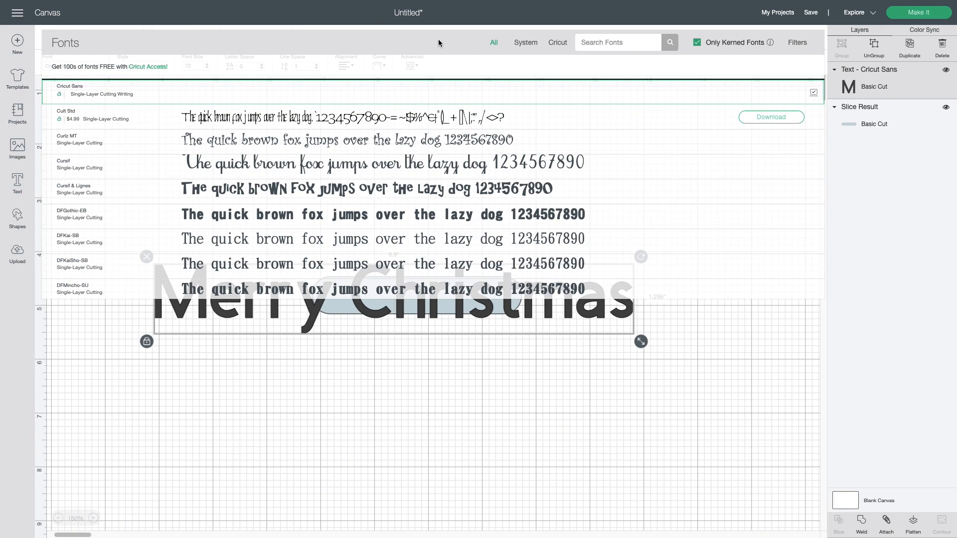
click(527, 43)
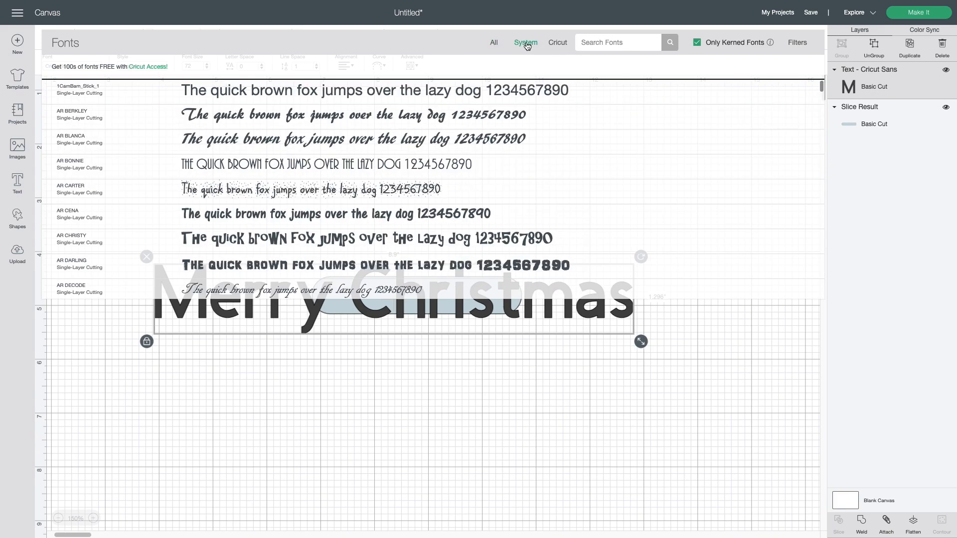
scroll(450, 195, down, 3)
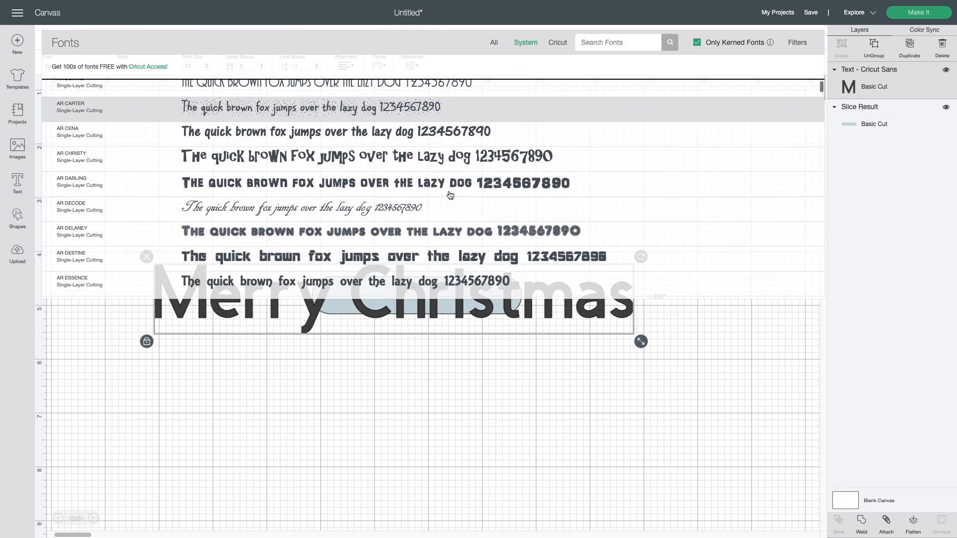
scroll(450, 195, down, 15)
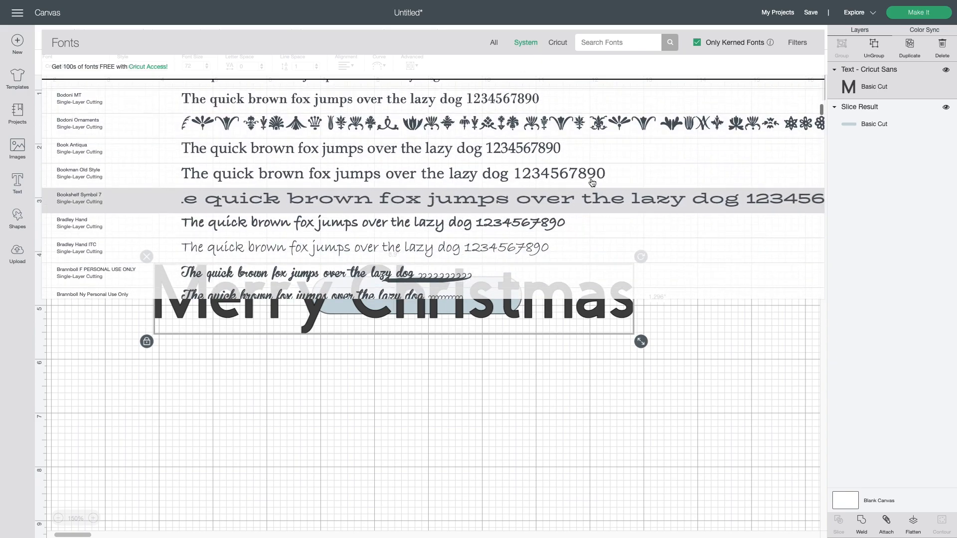
drag(819, 204, 820, 262)
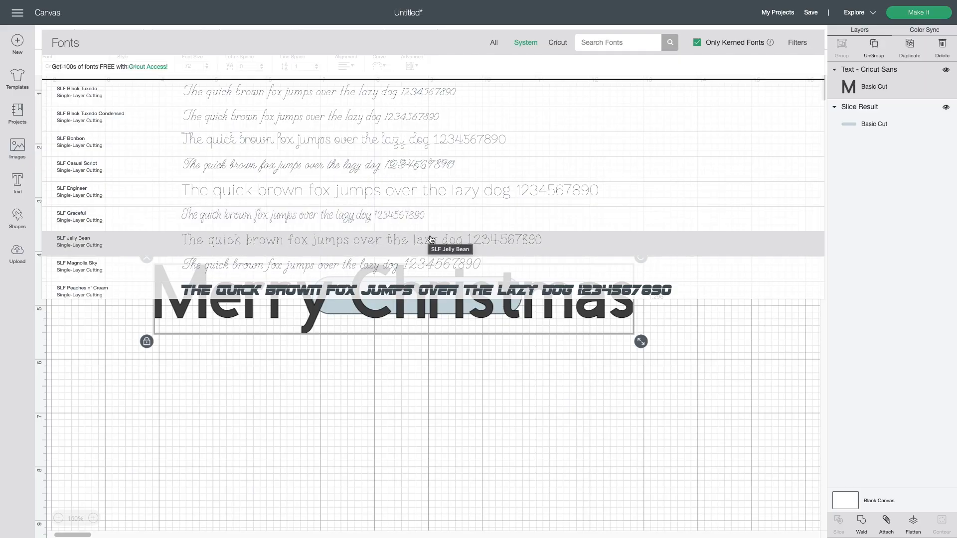
click(417, 265)
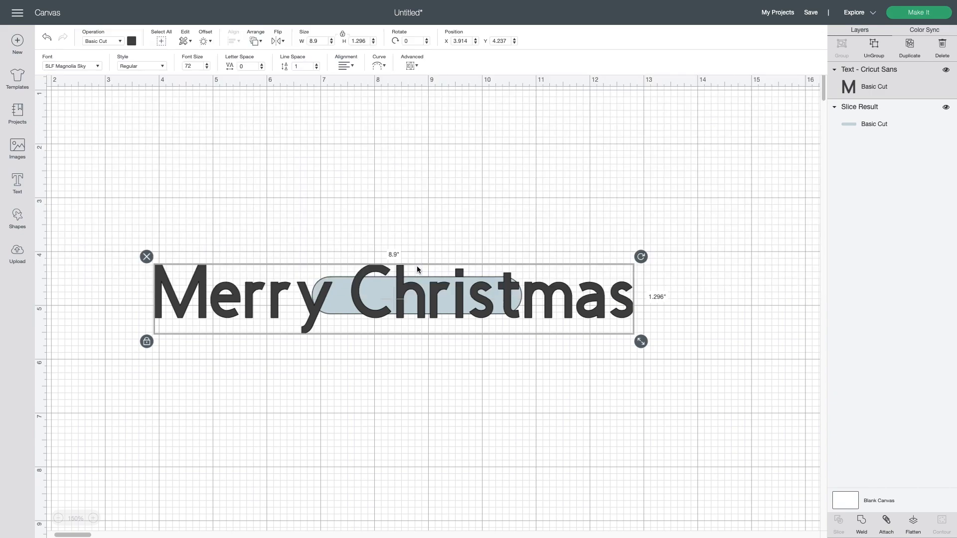
Scale the text down to about 3.34 in wide and place it inside the tag.
drag(574, 350, 348, 313)
drag(301, 290, 472, 306)
click(506, 350)
scroll(506, 350, right, 2)
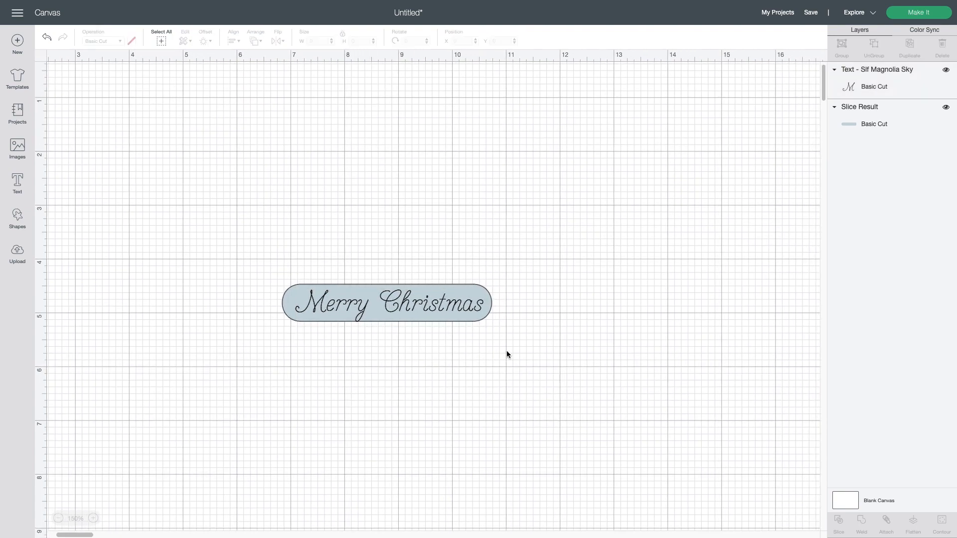
click(478, 309)
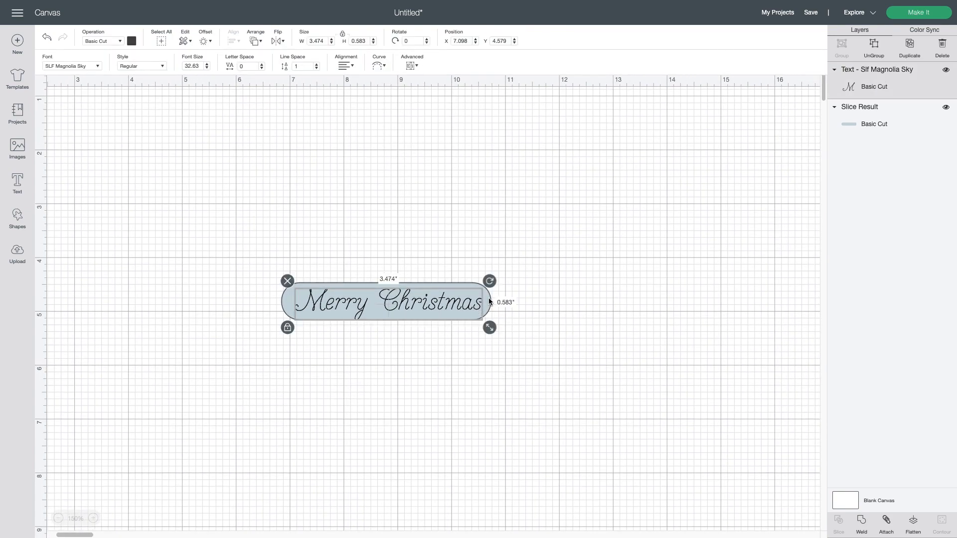
drag(487, 335, 473, 318)
click(464, 357)
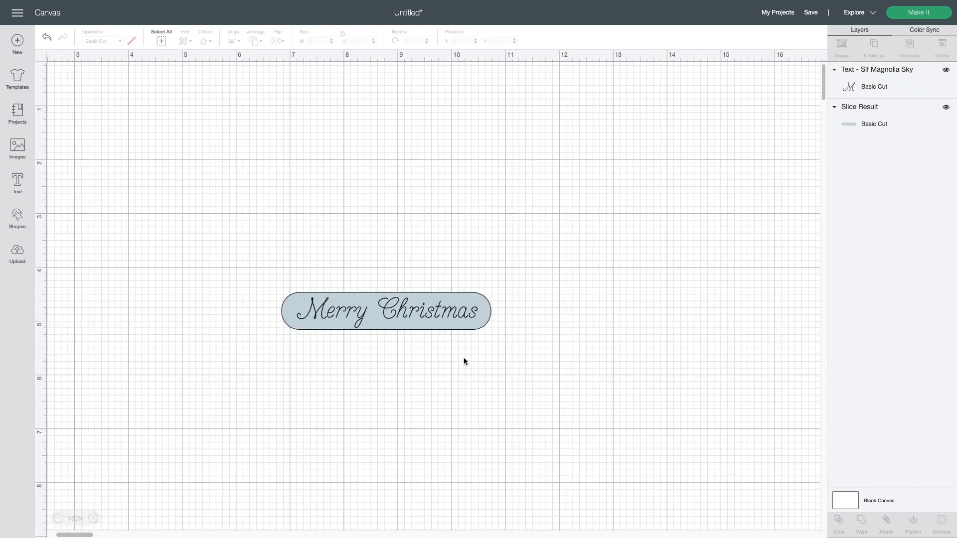
Select the text together with the tag and align both with Center.
drag(236, 238, 546, 365)
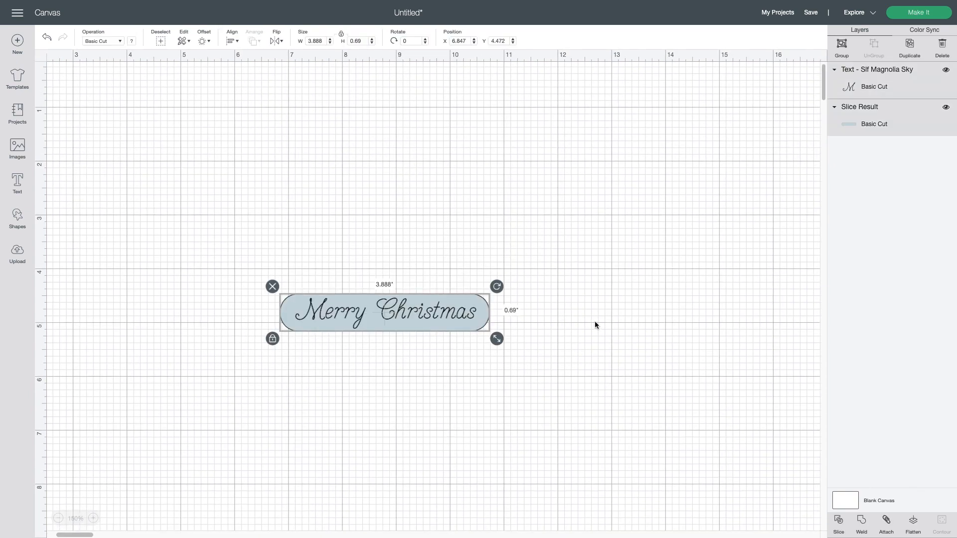
click(232, 41)
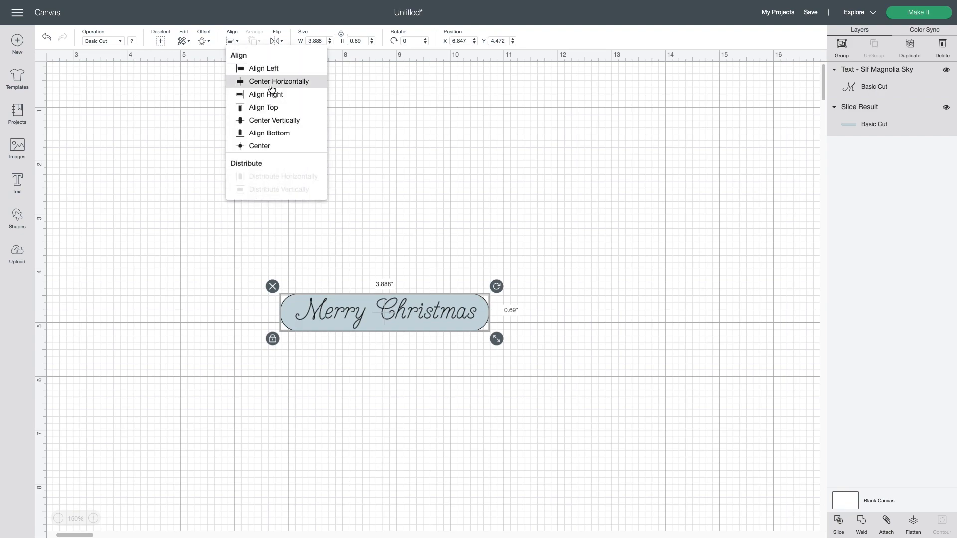
click(268, 148)
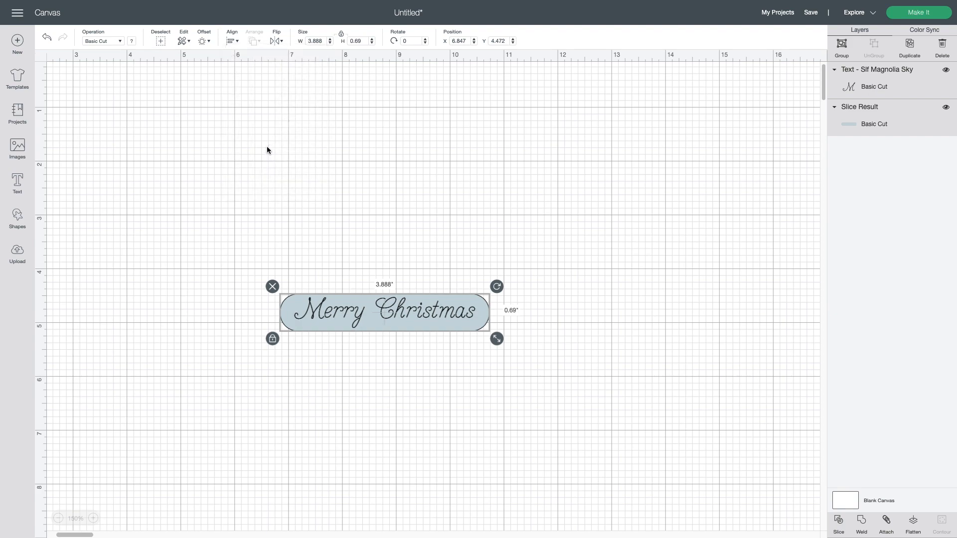
click(605, 222)
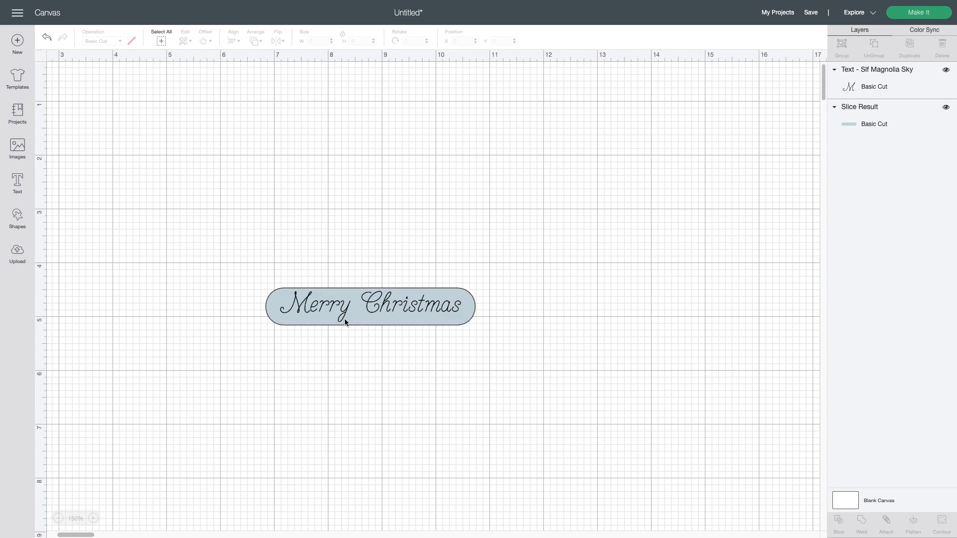
Select the tag's Slice Result layer, hide it and show it again.
scroll(531, 319, right, 1)
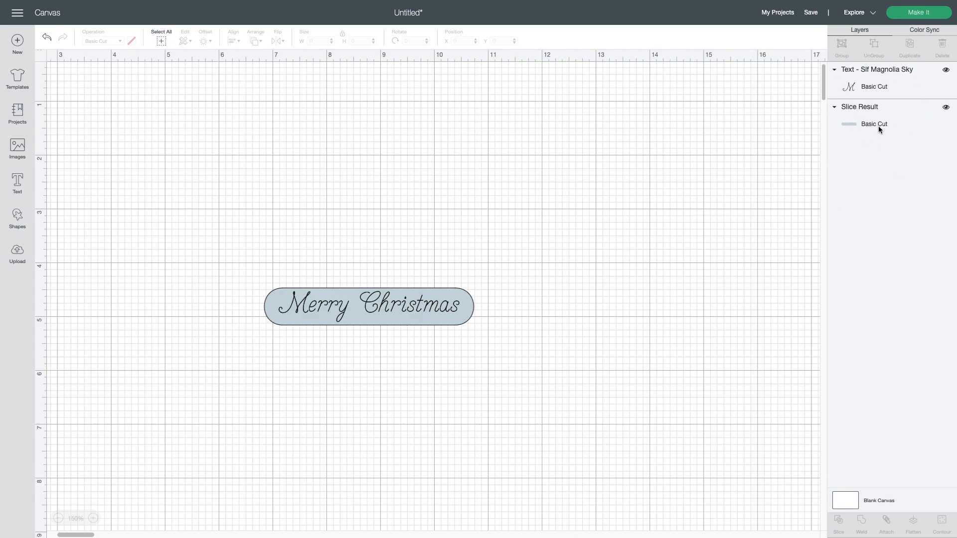
click(861, 113)
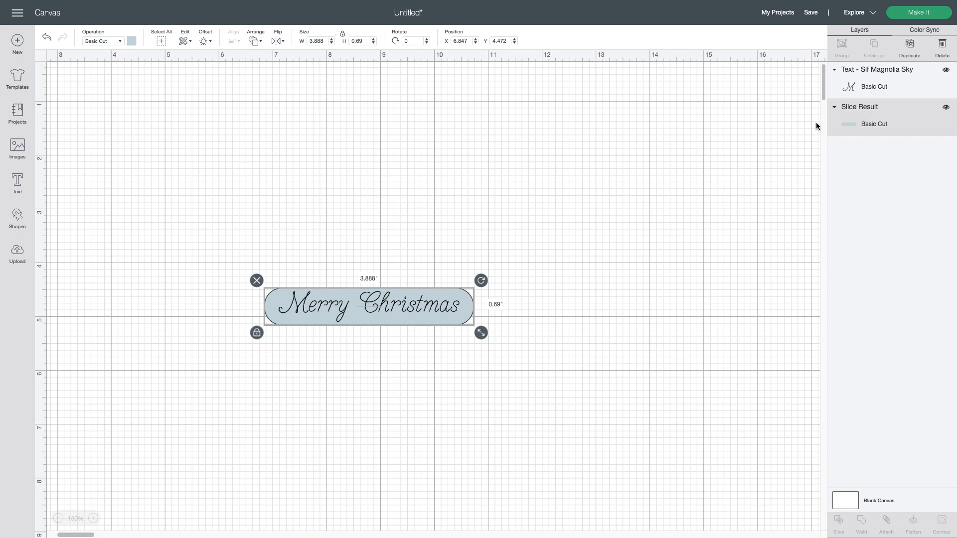
click(946, 108)
click(946, 108)
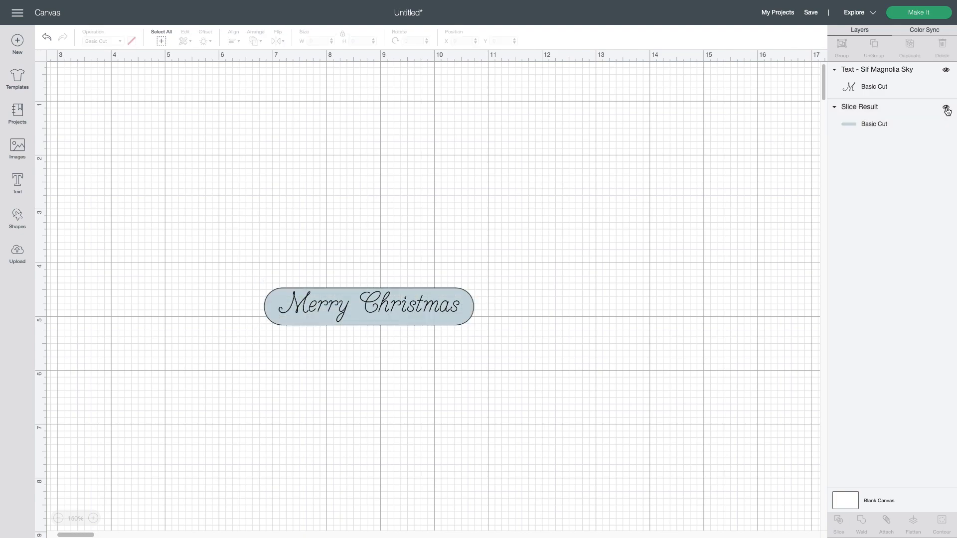
Change the operation of the "Merry Christmas" text layer from Basic Cut to Pen.
click(883, 85)
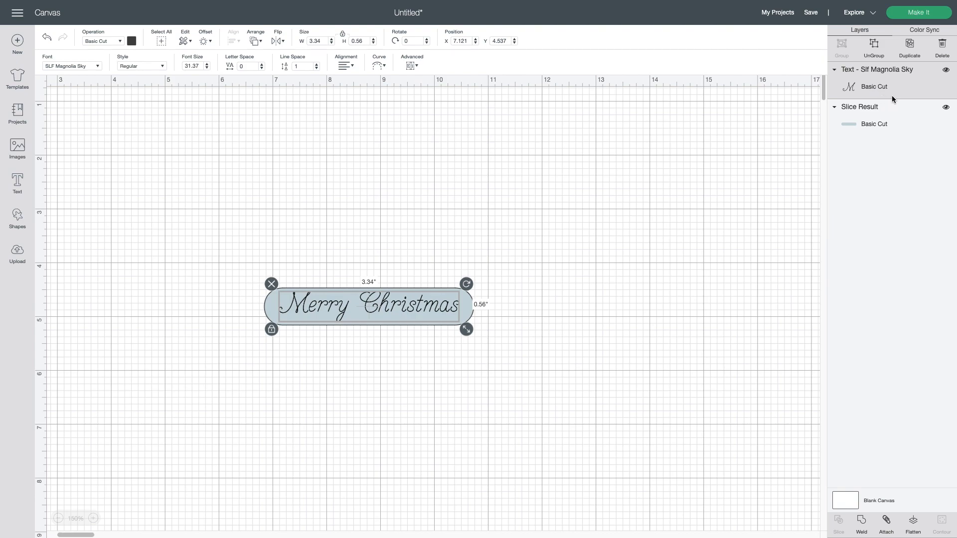
click(121, 42)
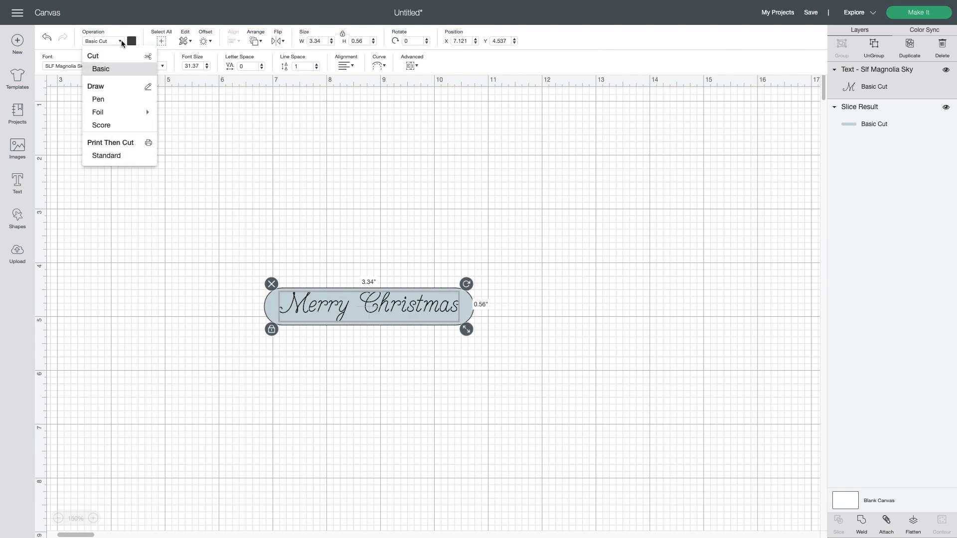
click(111, 103)
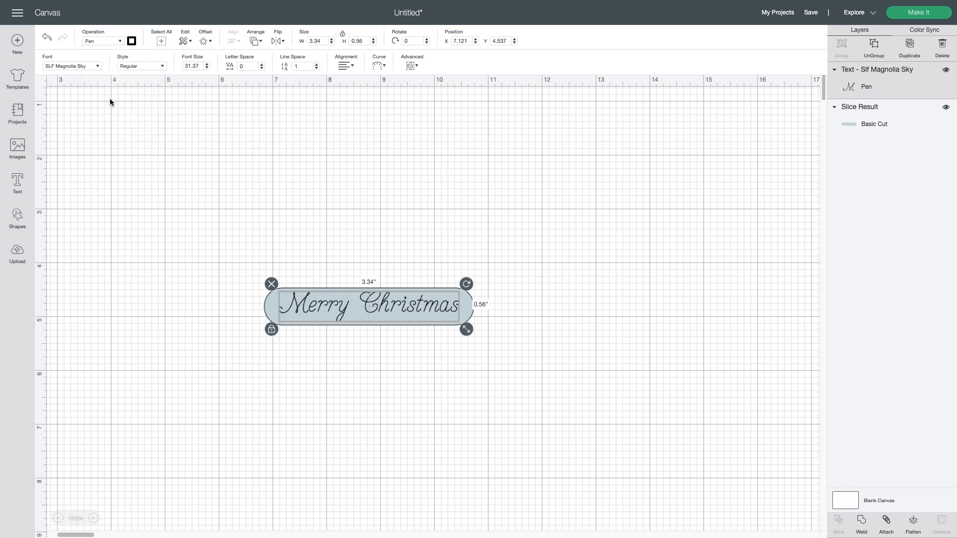
scroll(258, 347, down, 2)
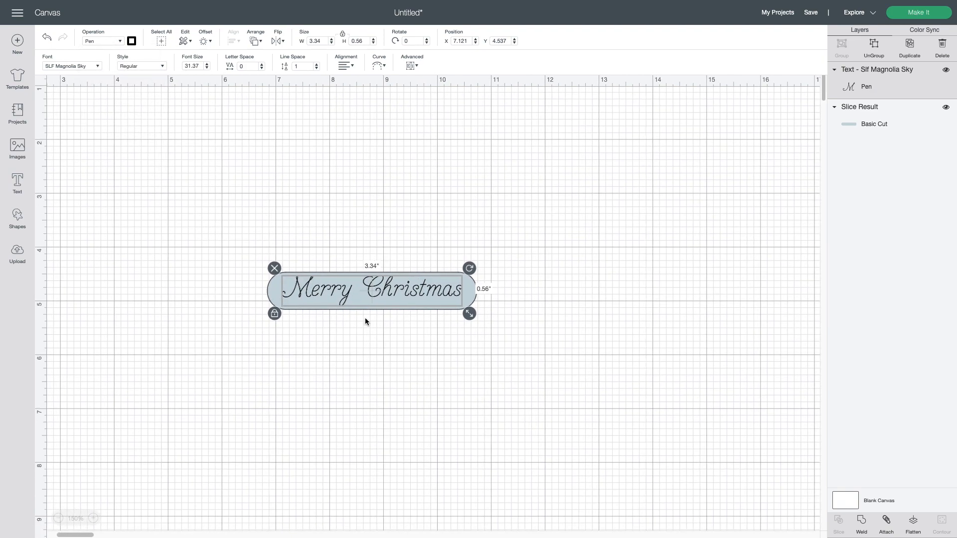
click(570, 300)
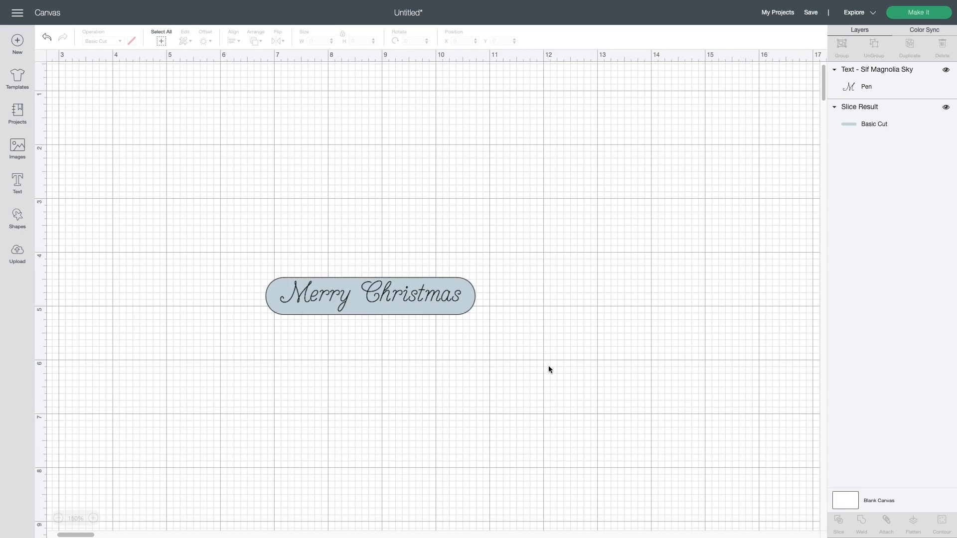
Select the "Merry Christmas" text together with the tag and attach them to each other.
drag(218, 225, 602, 380)
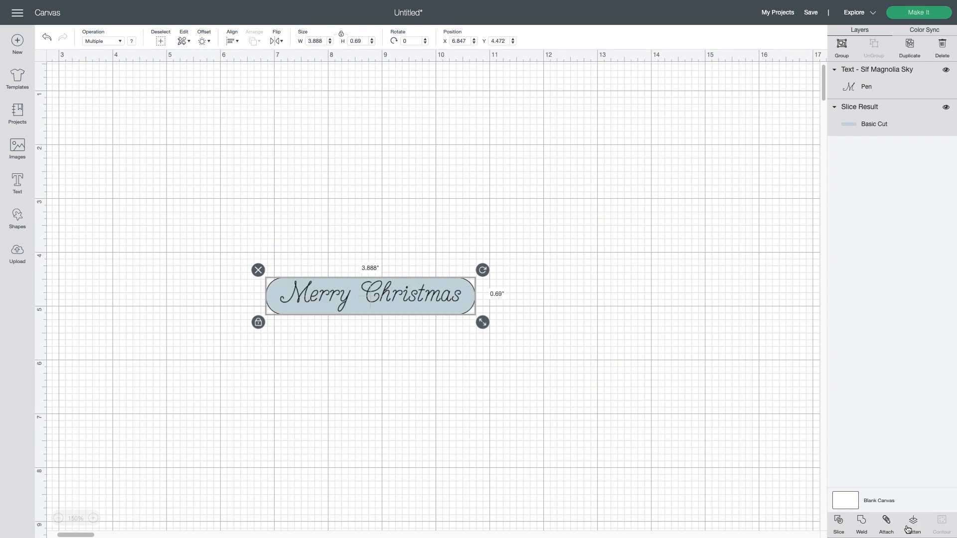
click(887, 521)
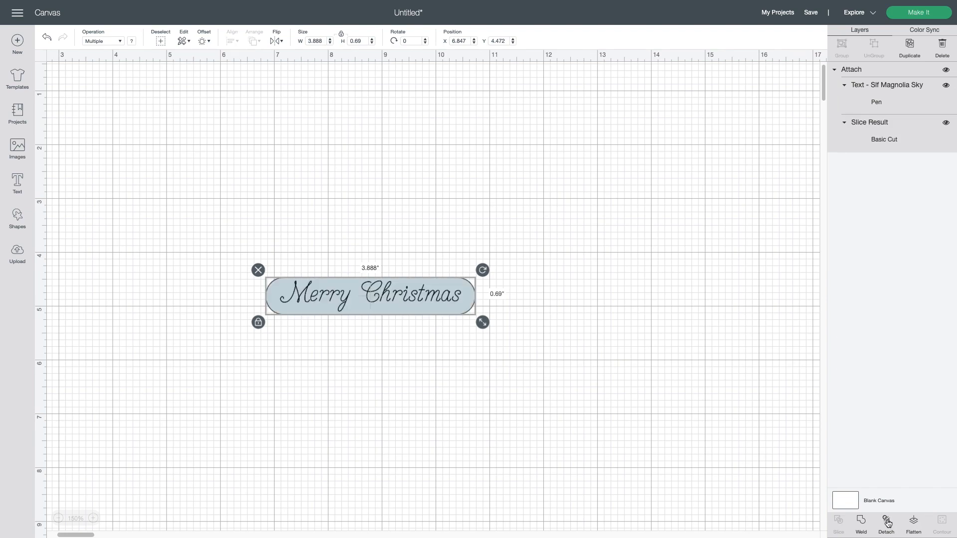